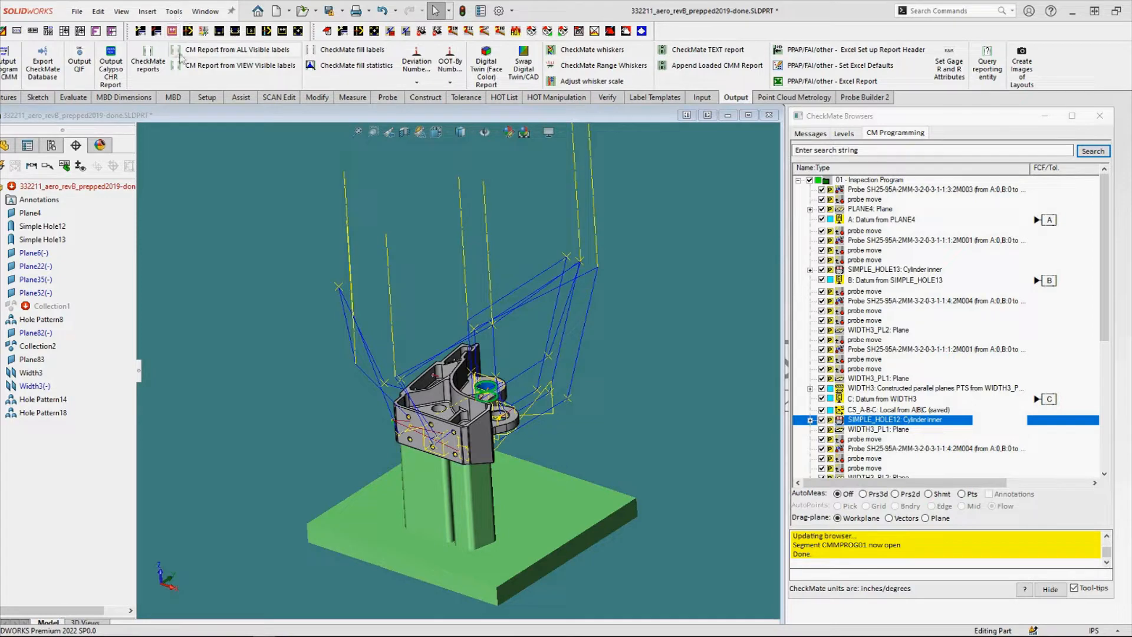
Start an embedded DMIS operator-instruction pass-through command, placing it directly after the CS_A-B-C coordinate system in the inspection program.
click(174, 12)
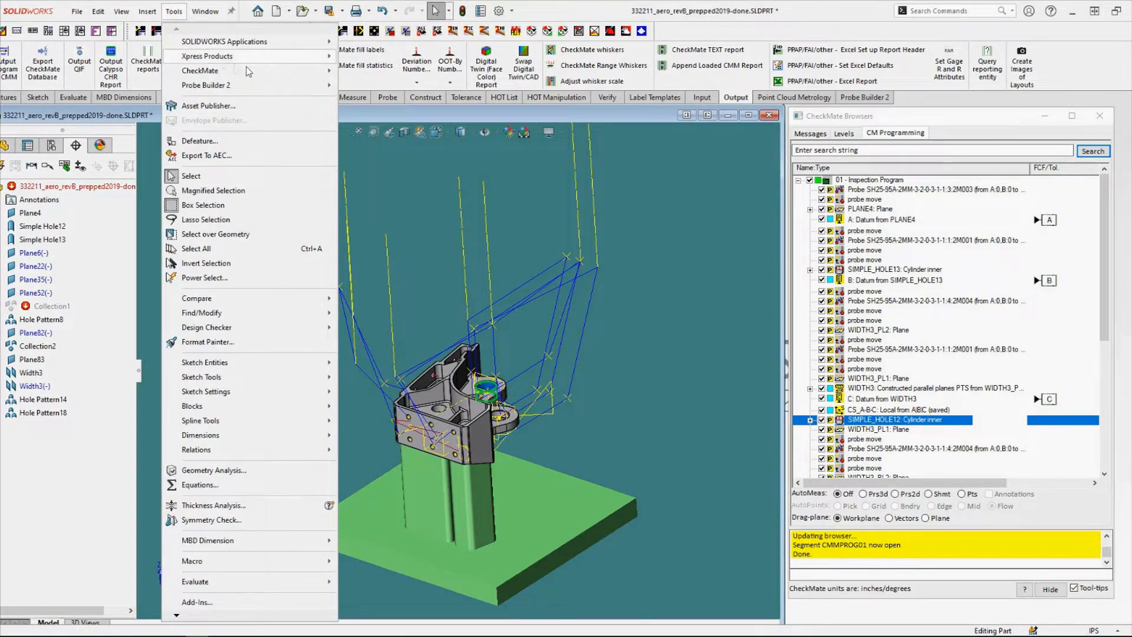
mouse_move(307, 72)
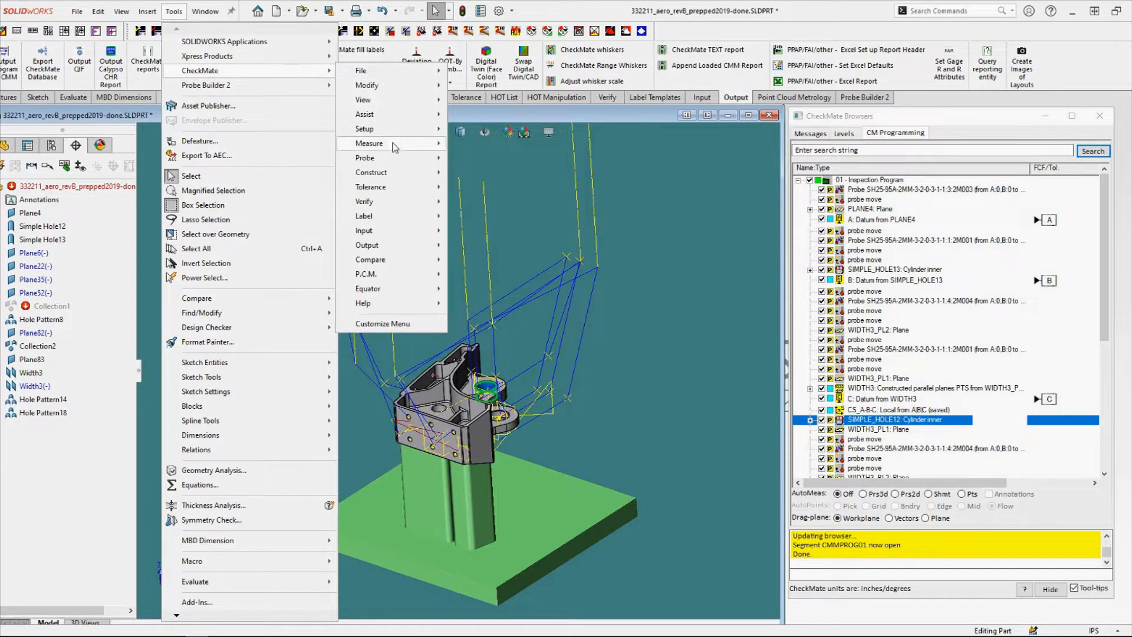
mouse_move(397, 148)
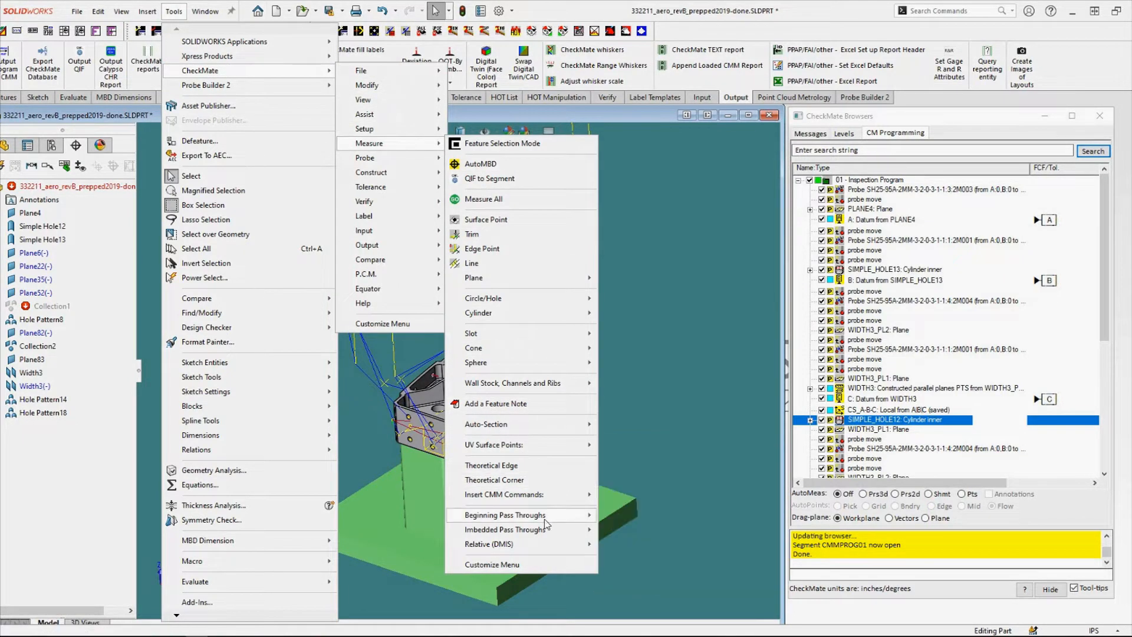
mouse_move(550, 498)
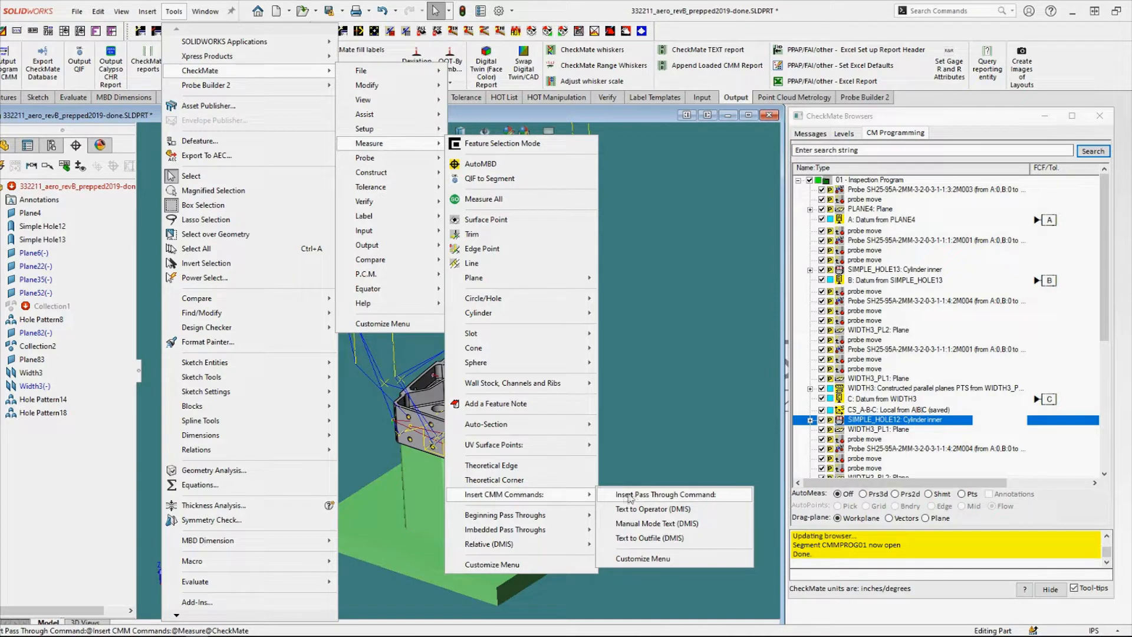
mouse_move(565, 522)
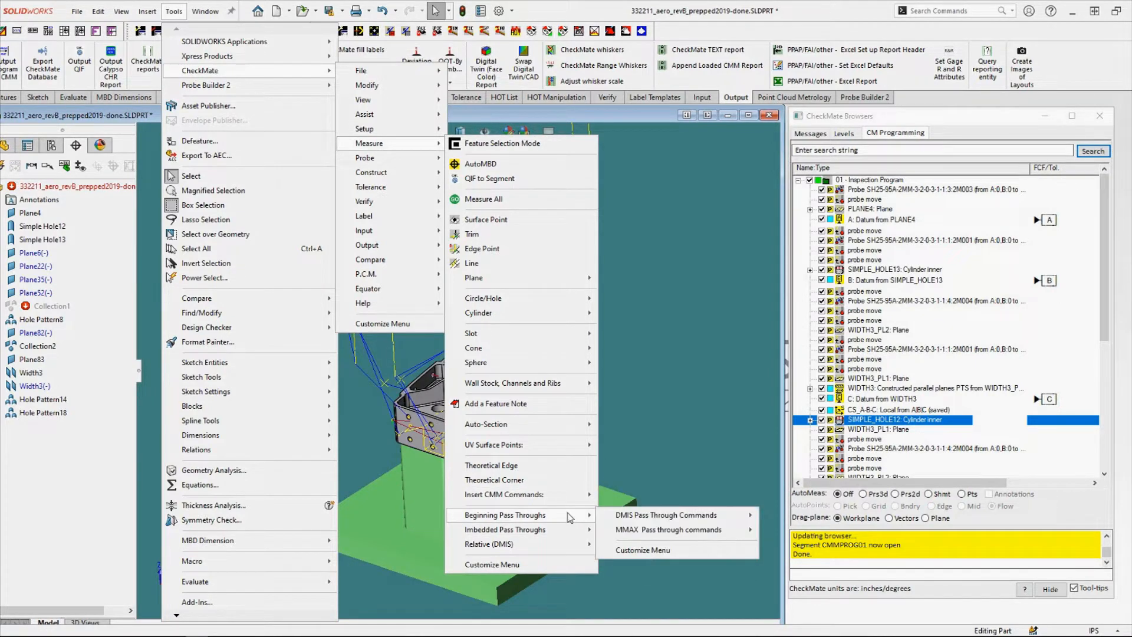
mouse_move(626, 522)
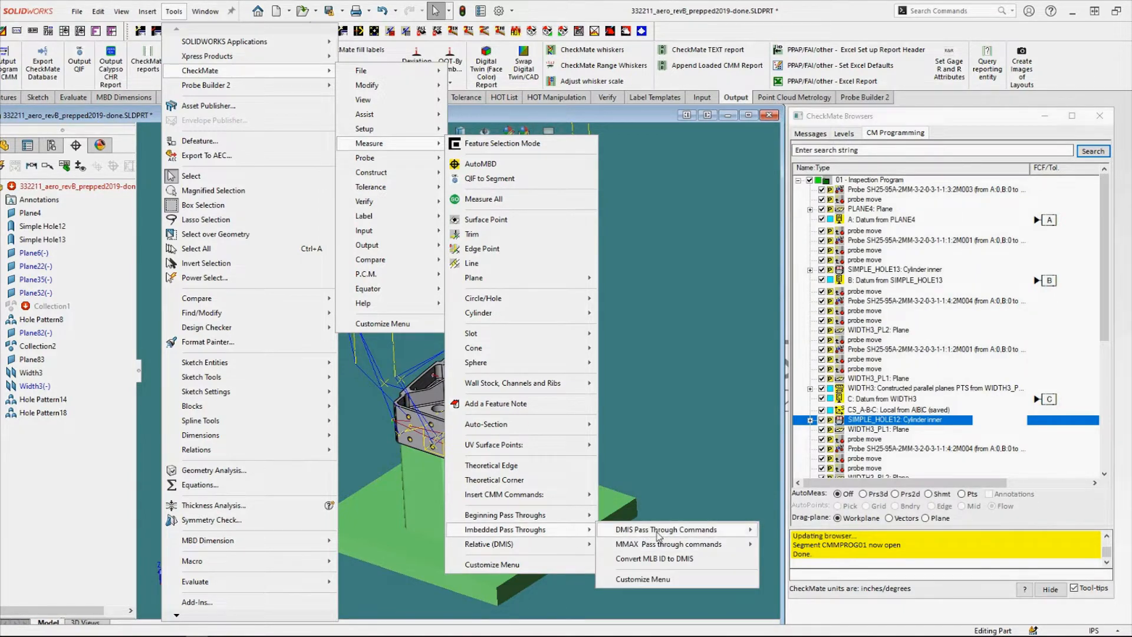
mouse_move(659, 535)
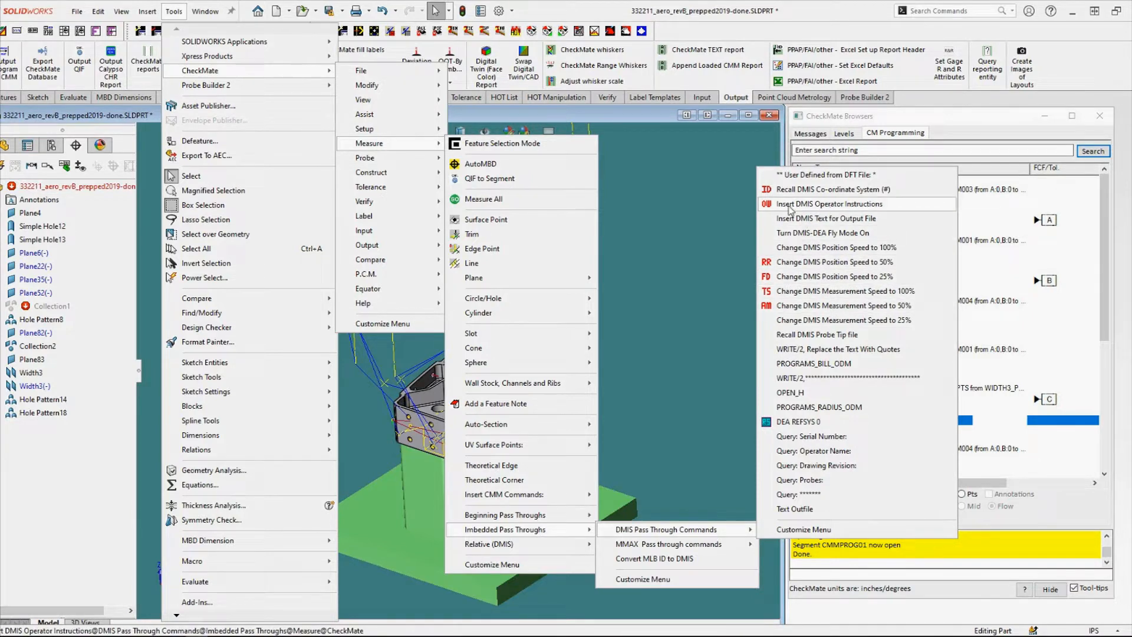
click(829, 205)
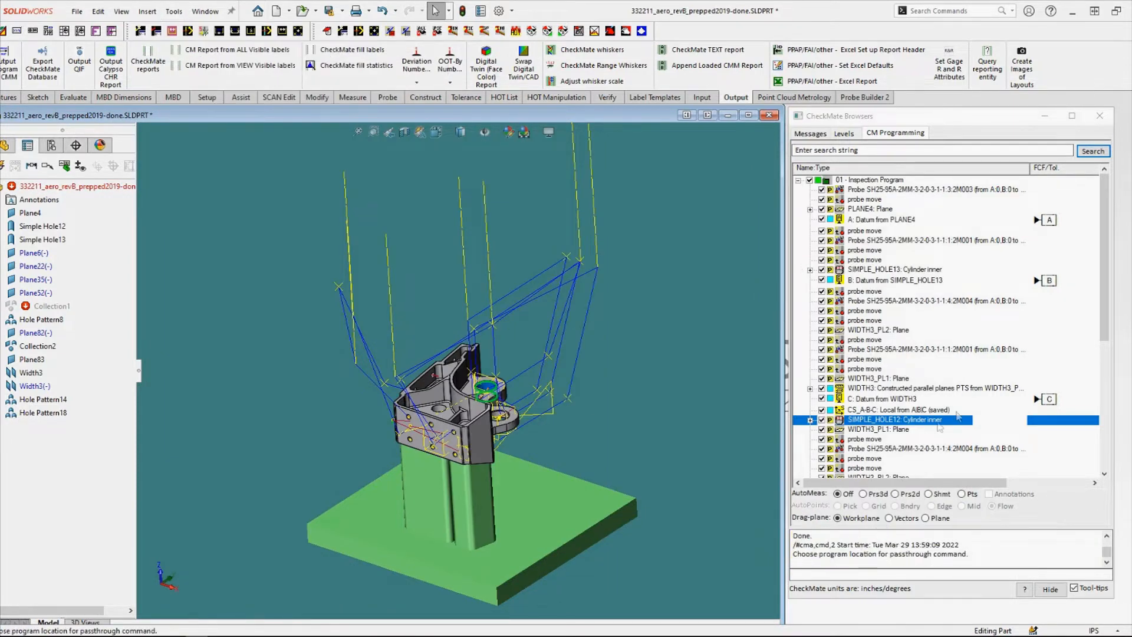
click(902, 411)
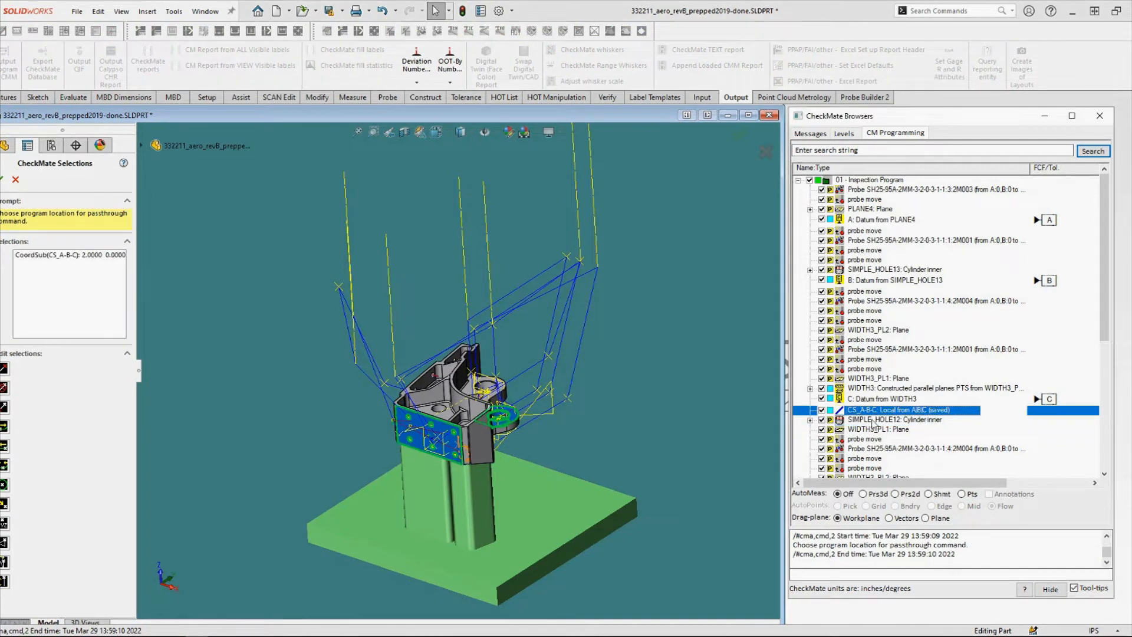
click(4, 372)
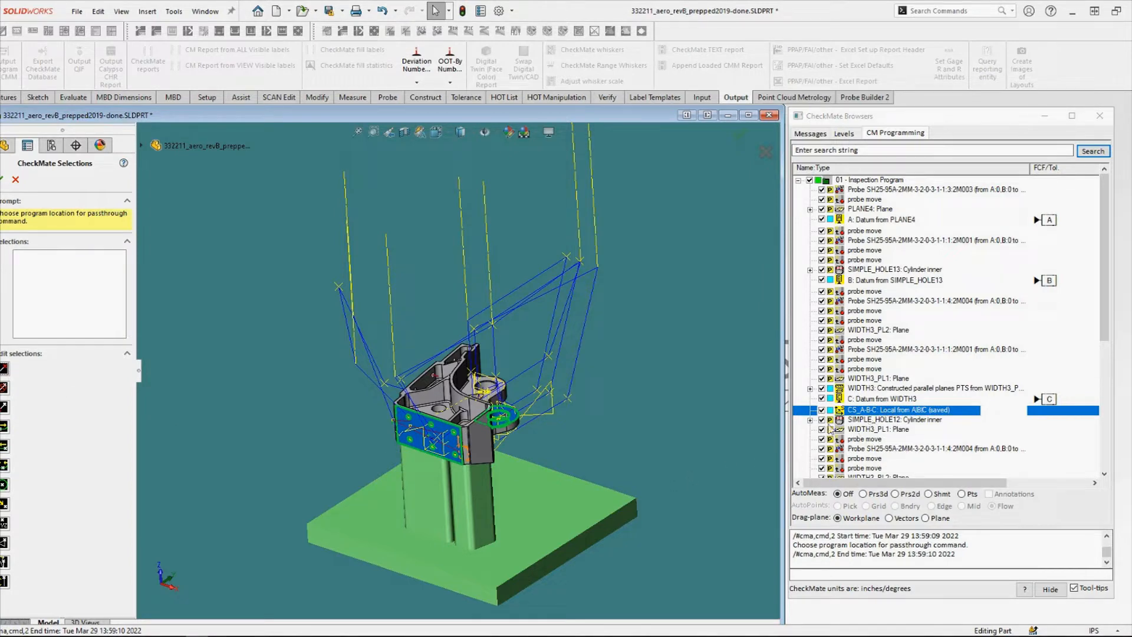
right_click(889, 412)
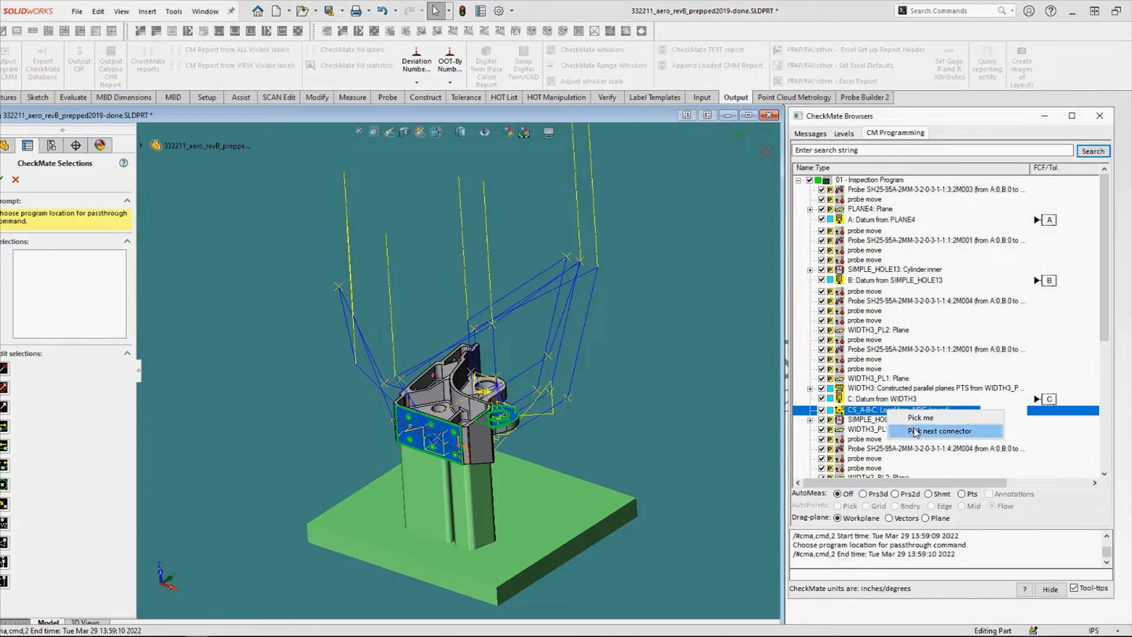
click(937, 431)
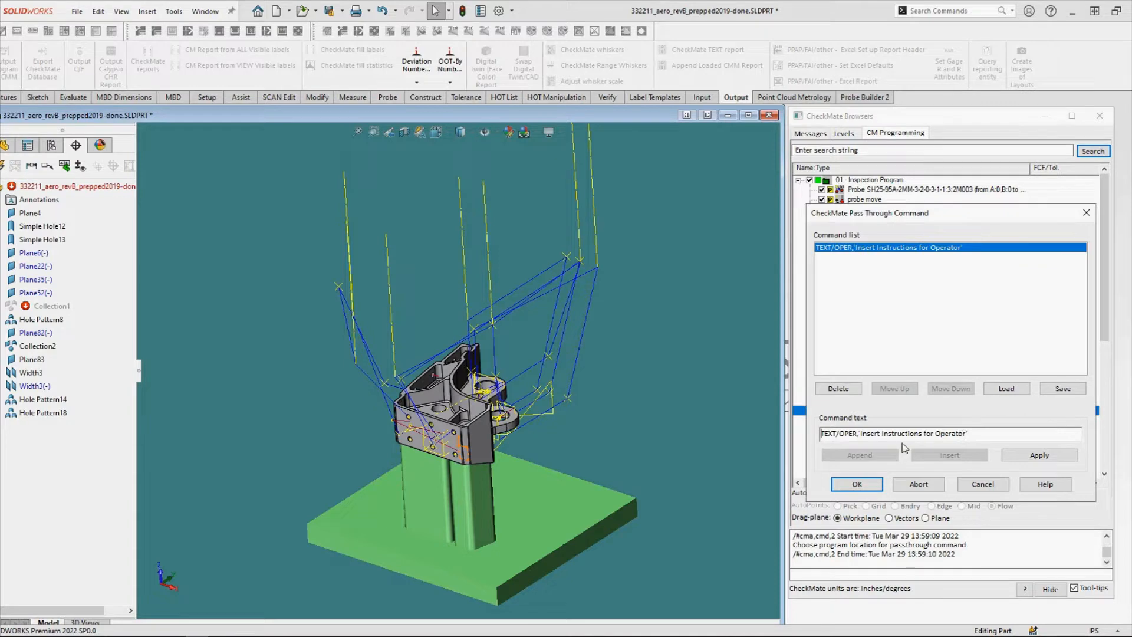
Set the pass-through command to TEXT/OPER,'Place part on fixture and activate the clamps' and add it to the inspection program.
click(965, 433)
drag(966, 434, 862, 437)
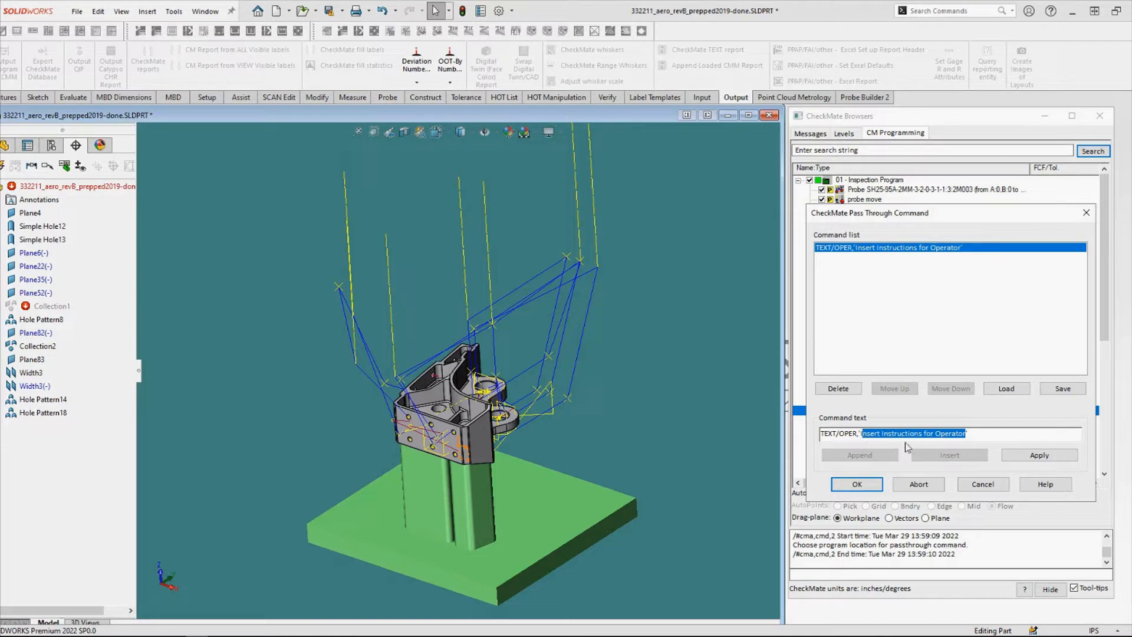
key(Delete)
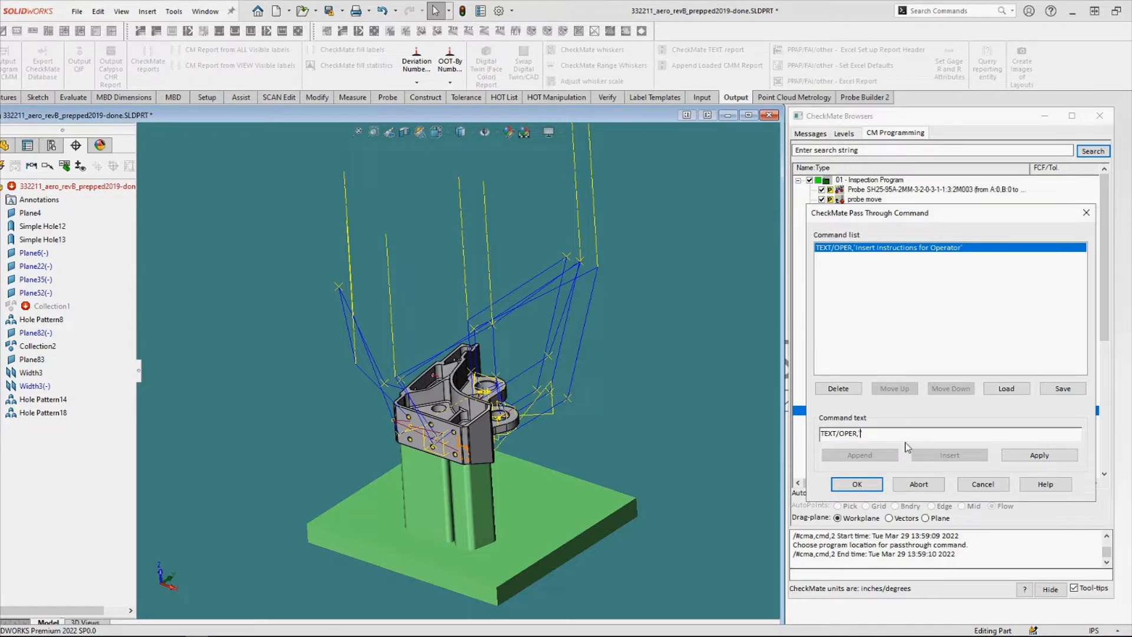
text(Pl)
text(ace part on fixture and activate the)
text(clamps')
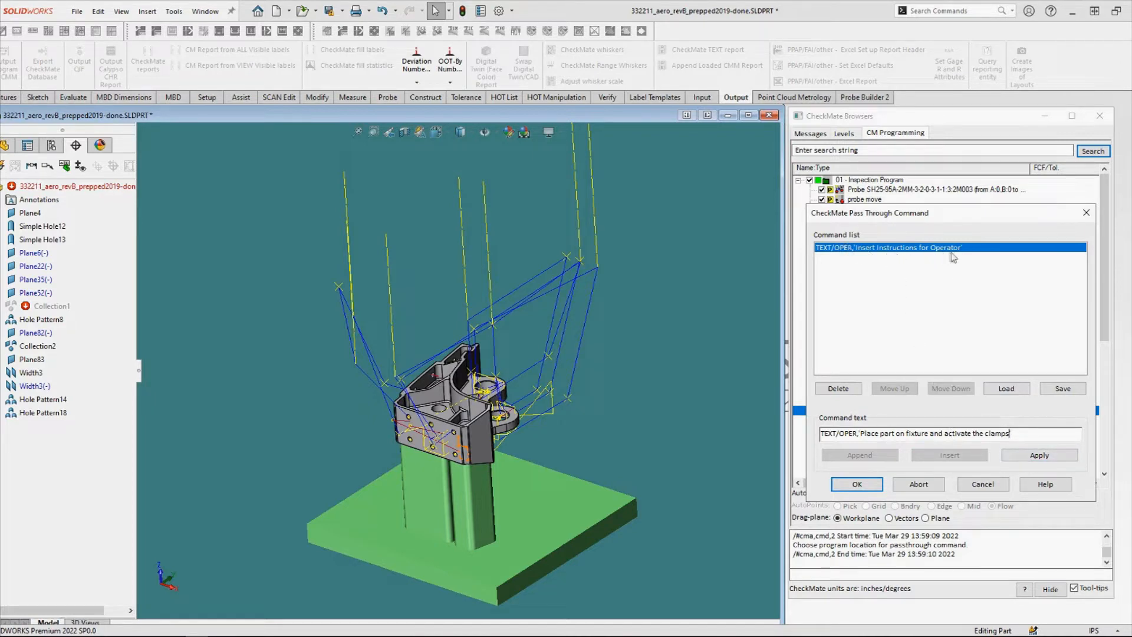
click(1036, 456)
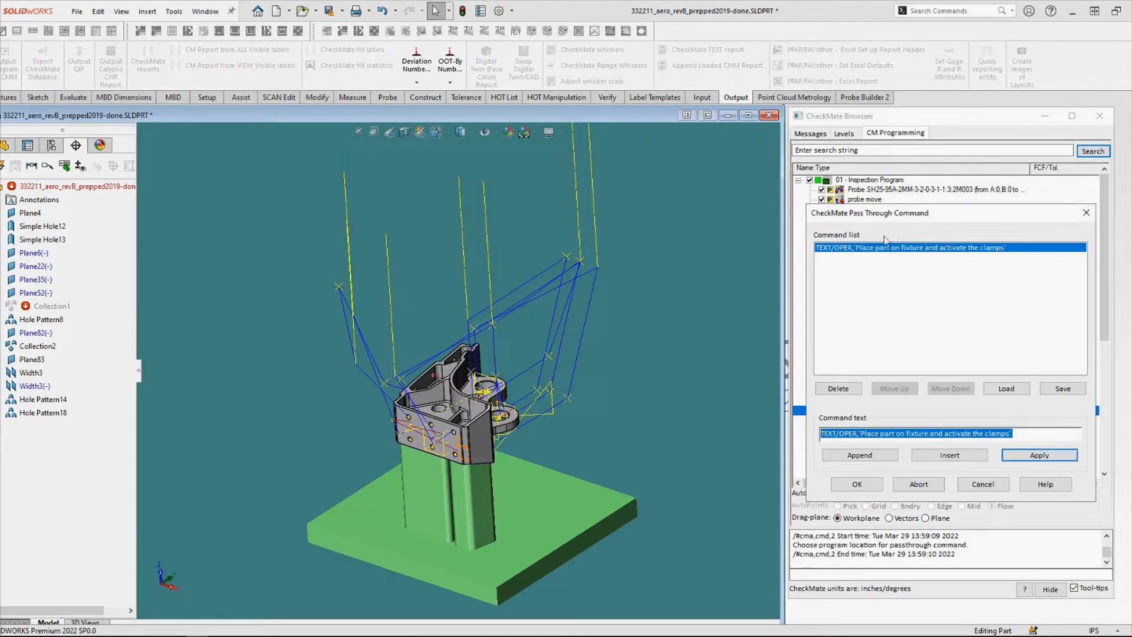
click(858, 484)
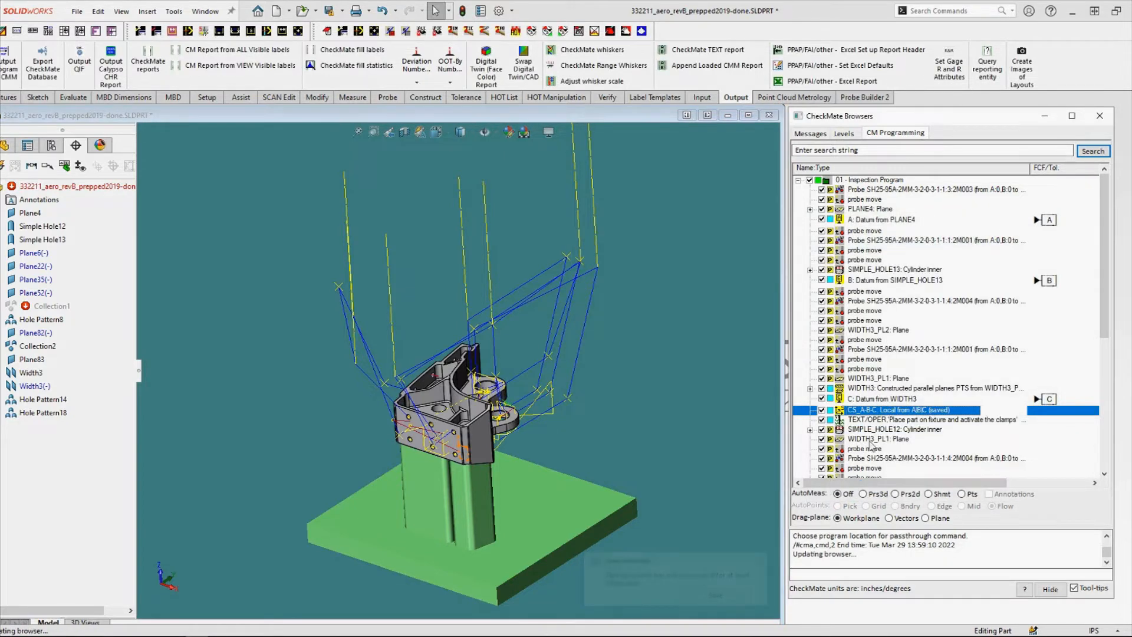
click(907, 422)
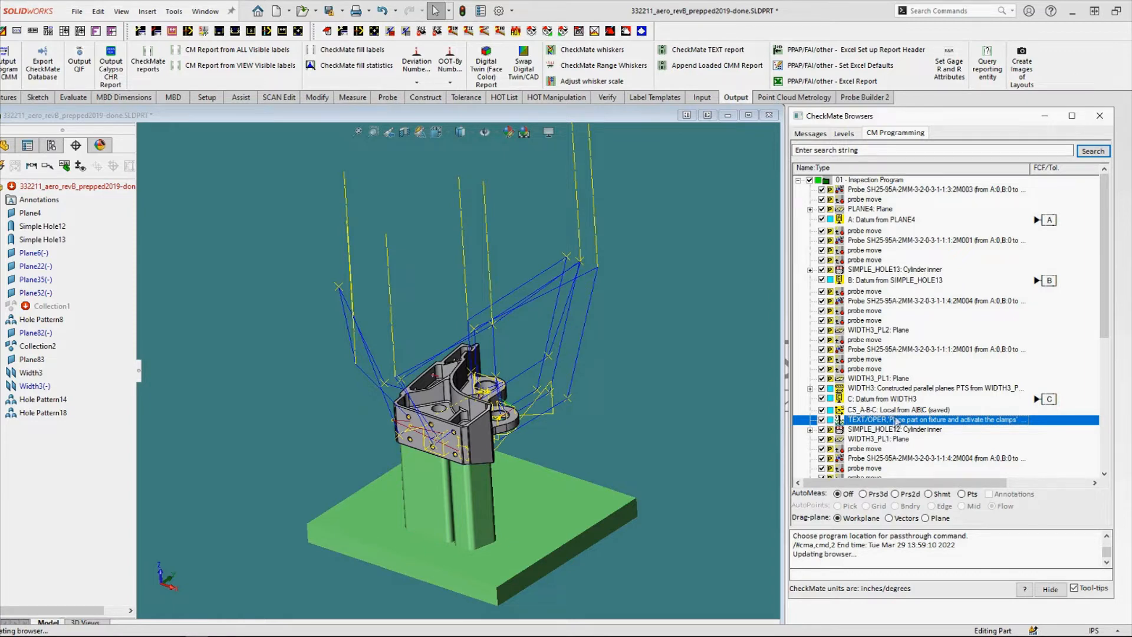
Add the manual instruction "Place part on fixture and engage the clamps" to the SIMPLE_HOLE12 measurement, with output type Operator (wait).
click(879, 431)
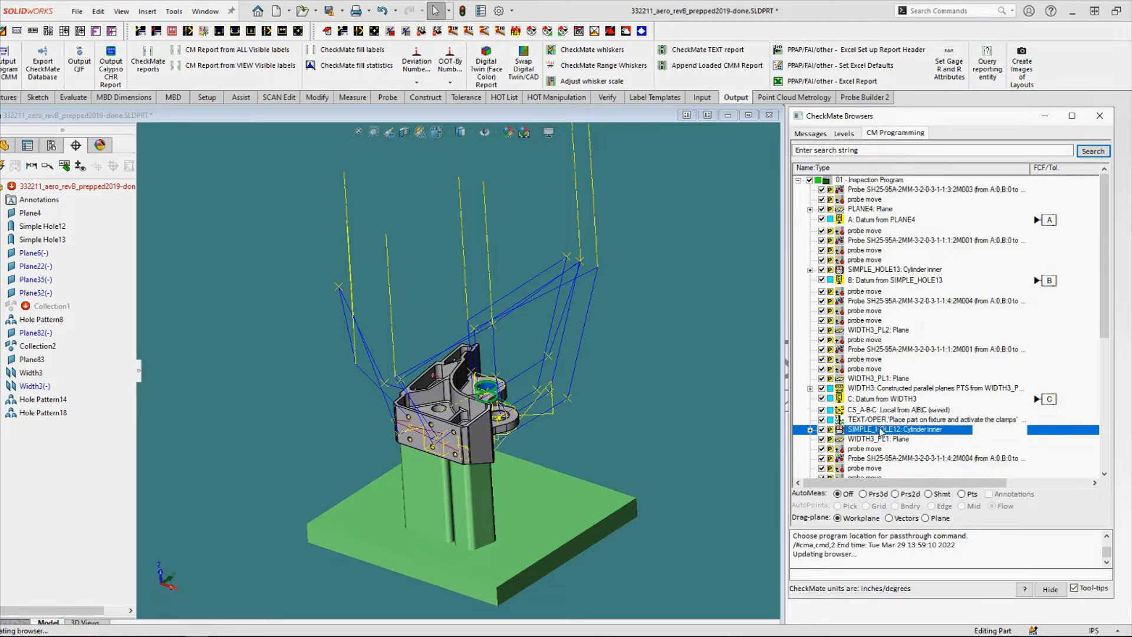
double_click(882, 431)
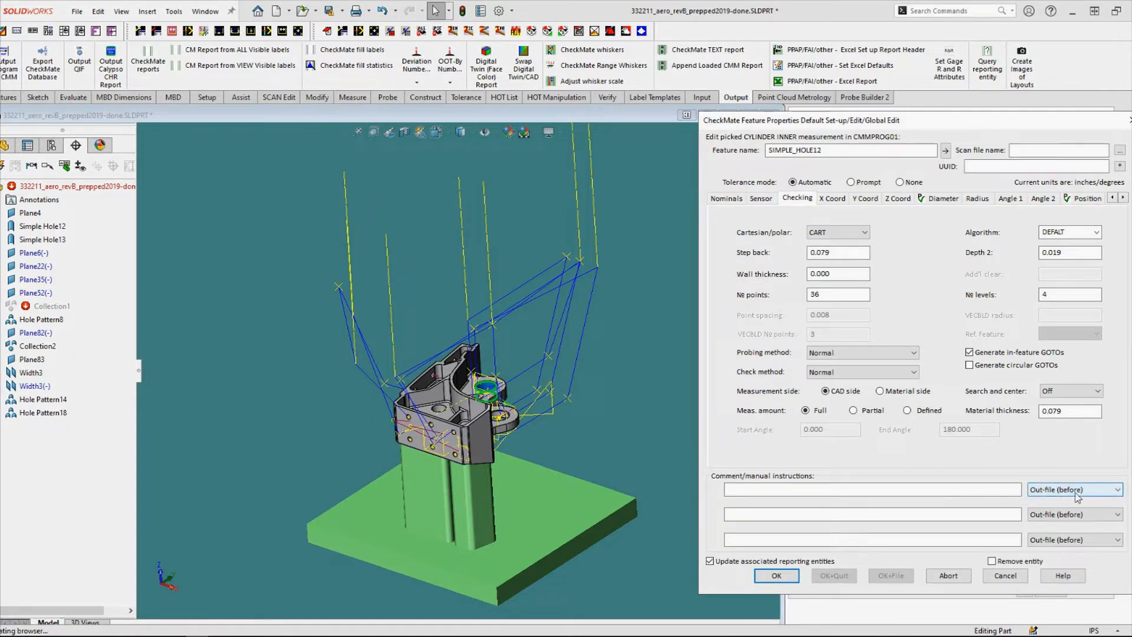
click(1102, 490)
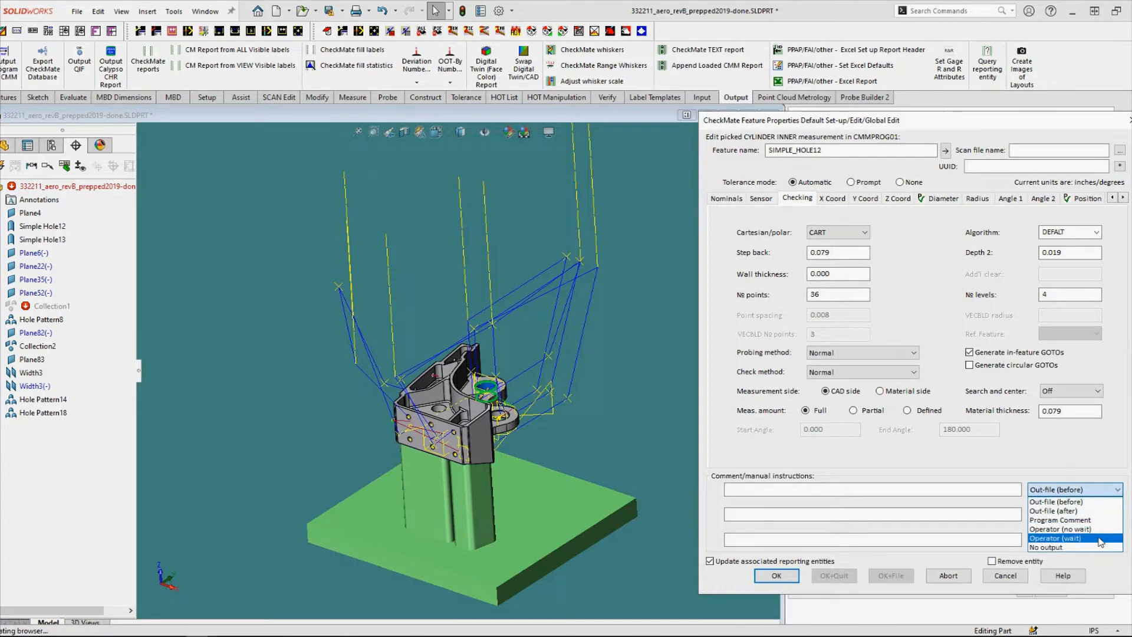
click(1099, 538)
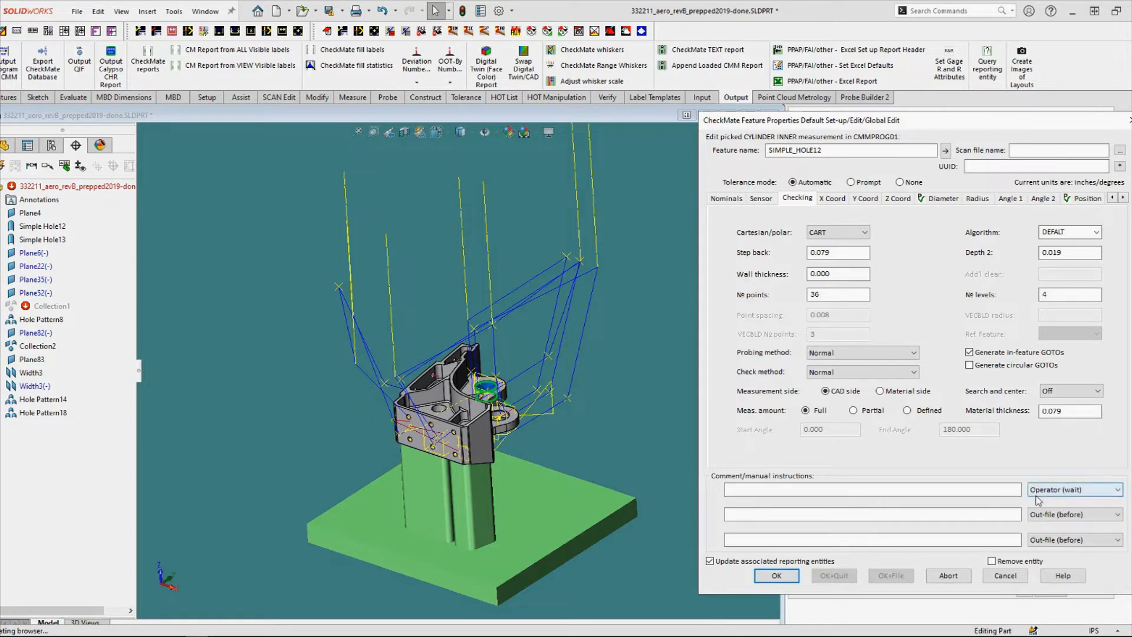
click(841, 488)
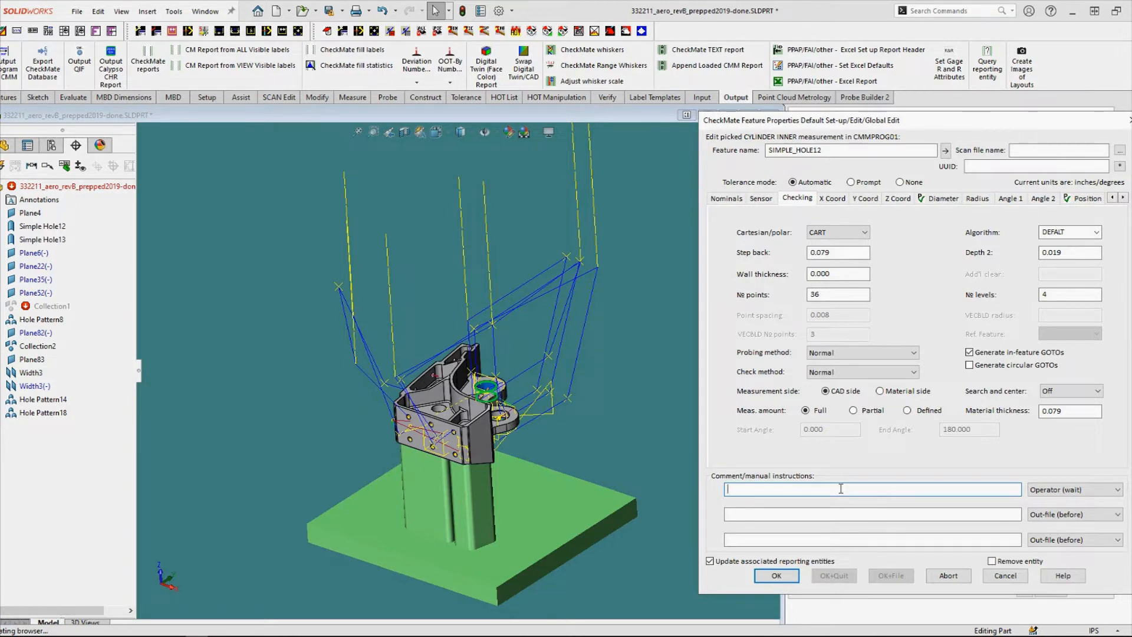
text(Place part on fixture and engage t)
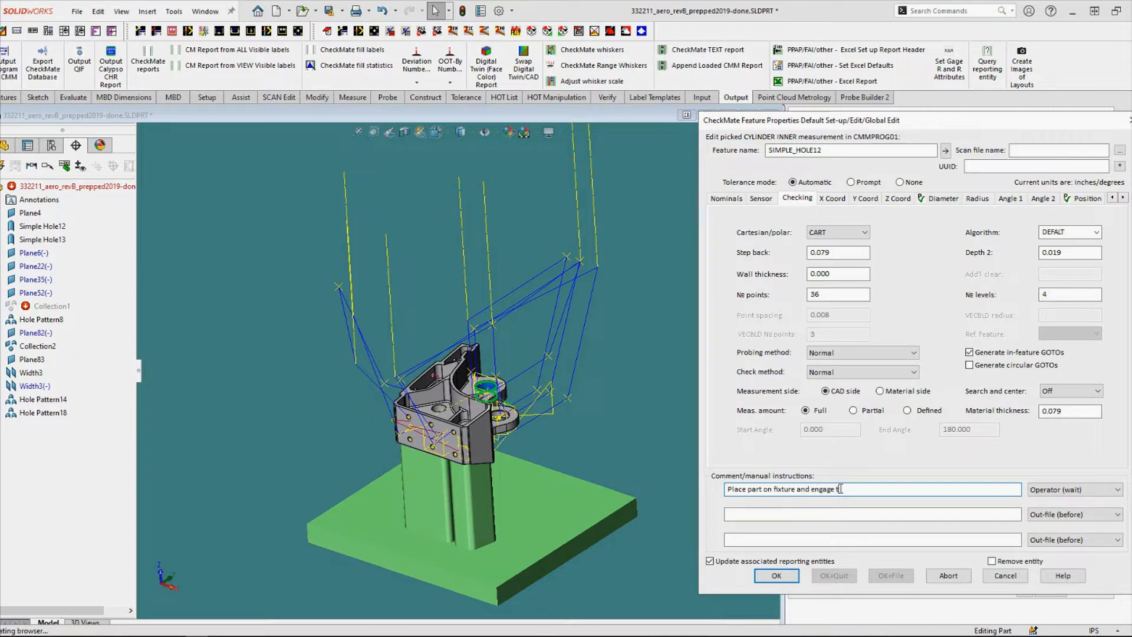
text(he clamps)
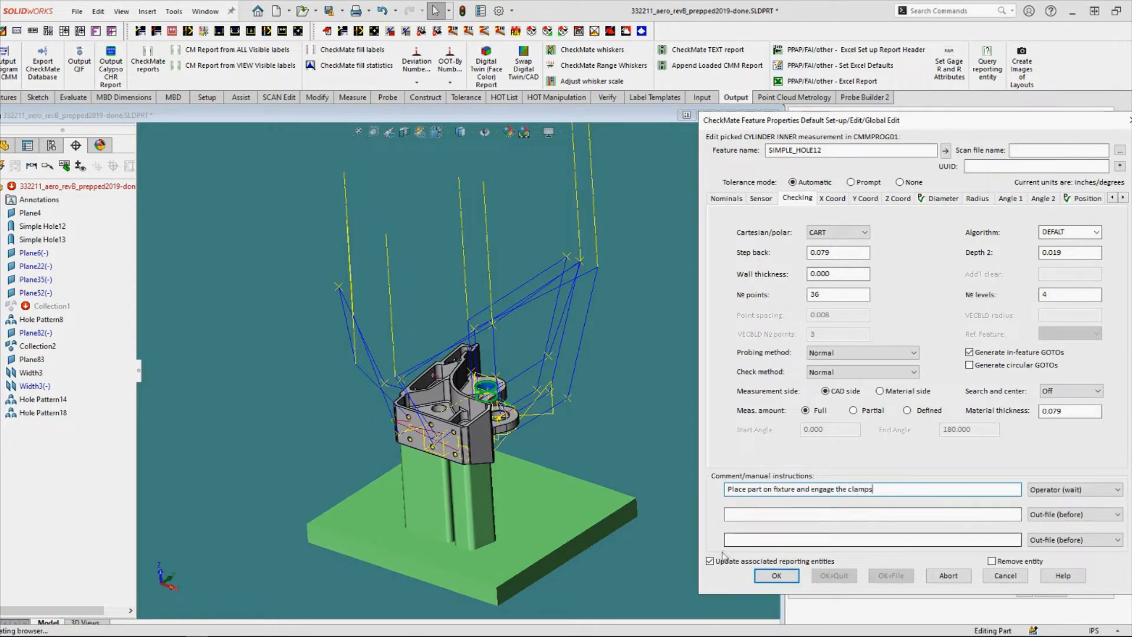
click(781, 578)
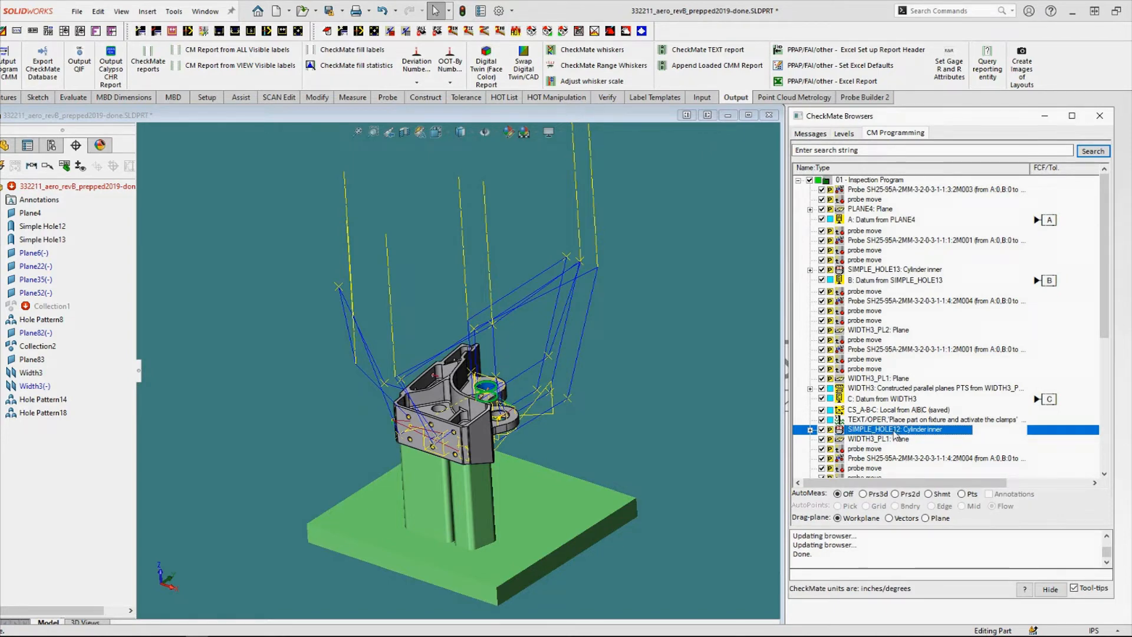
Output the Inspection Program segment as a DMIS program for the Vanilla (no target) CMM.
click(882, 422)
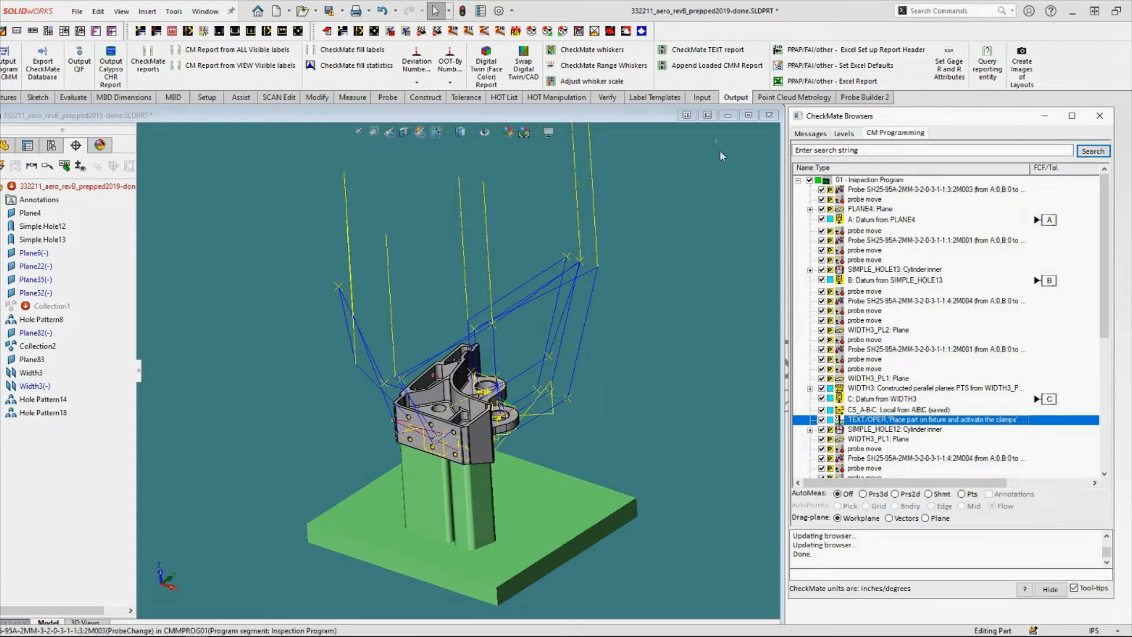
click(3, 64)
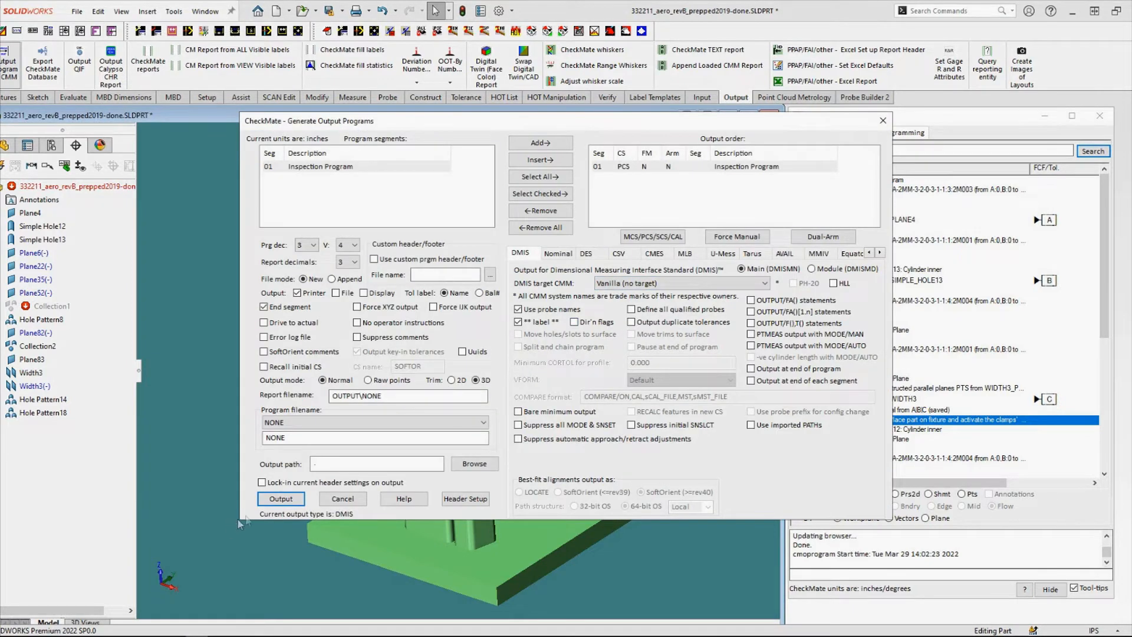
click(281, 499)
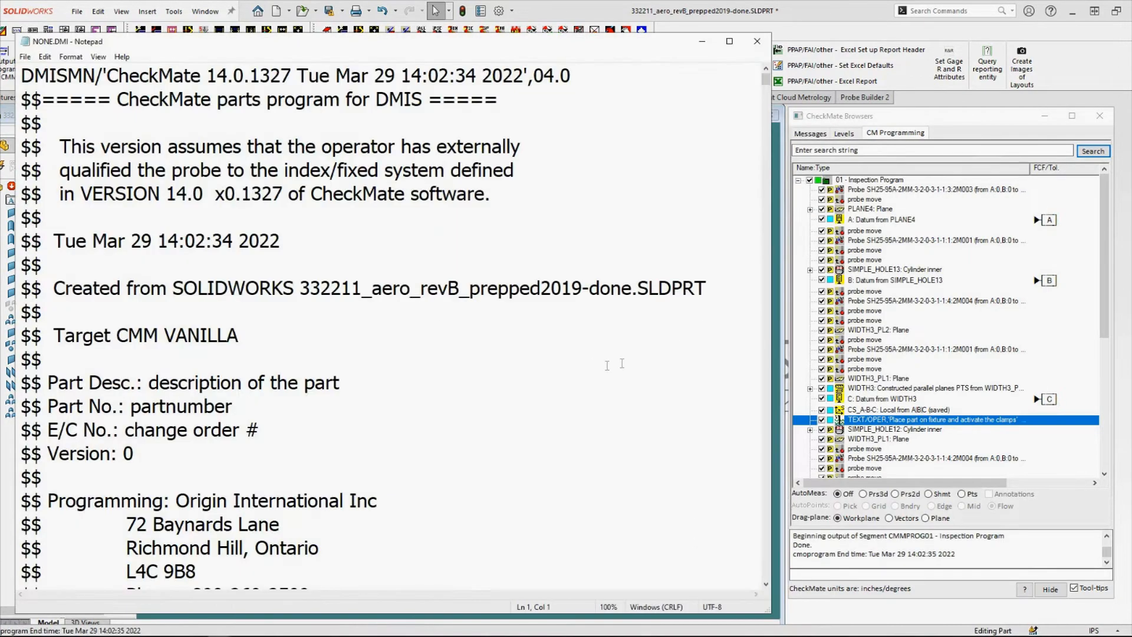
Examine the TEXT/OPER and PROMPT operator instructions around SIMPLE_HOLE12 in the NONE.DMI file in Notepad, and close the file.
drag(766, 81, 765, 195)
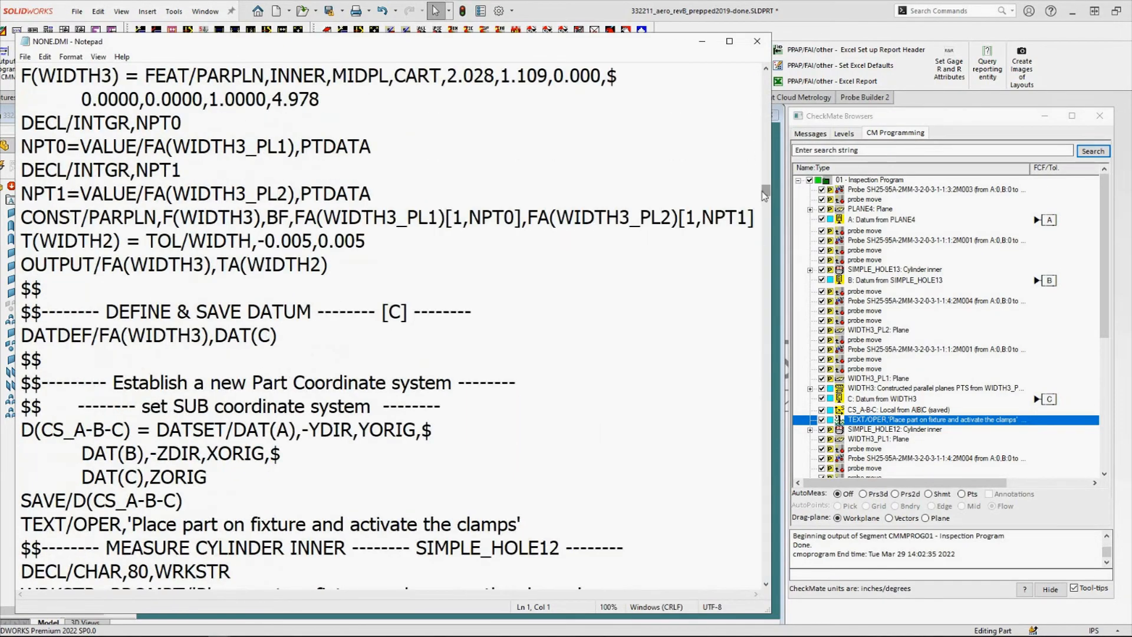
click(765, 585)
click(765, 585)
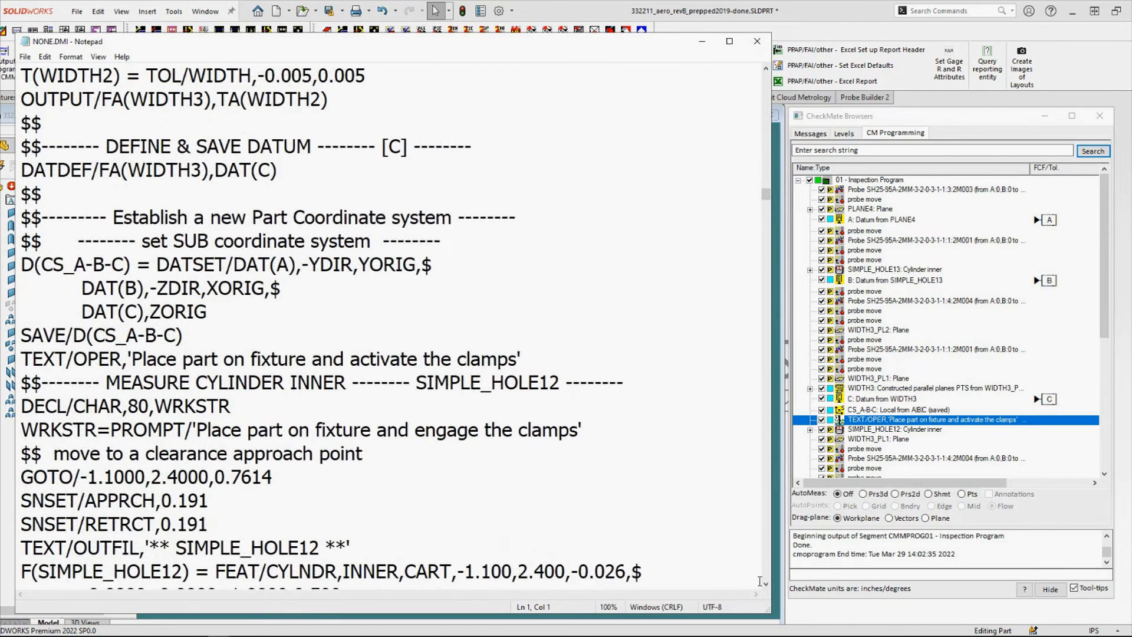
drag(538, 359, 22, 358)
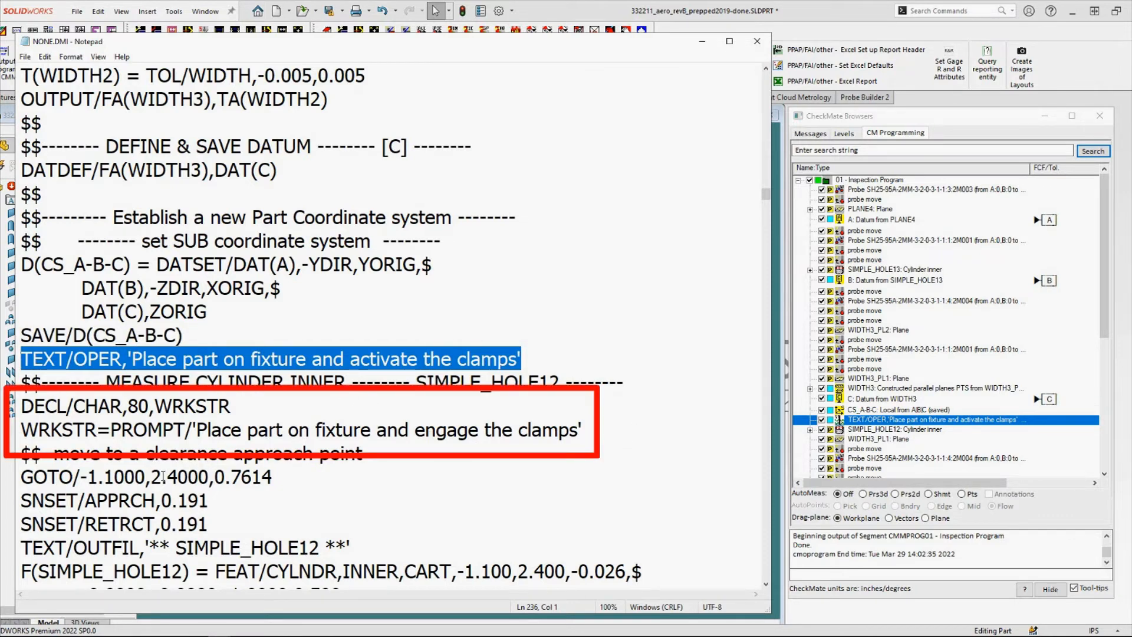
drag(23, 407, 581, 431)
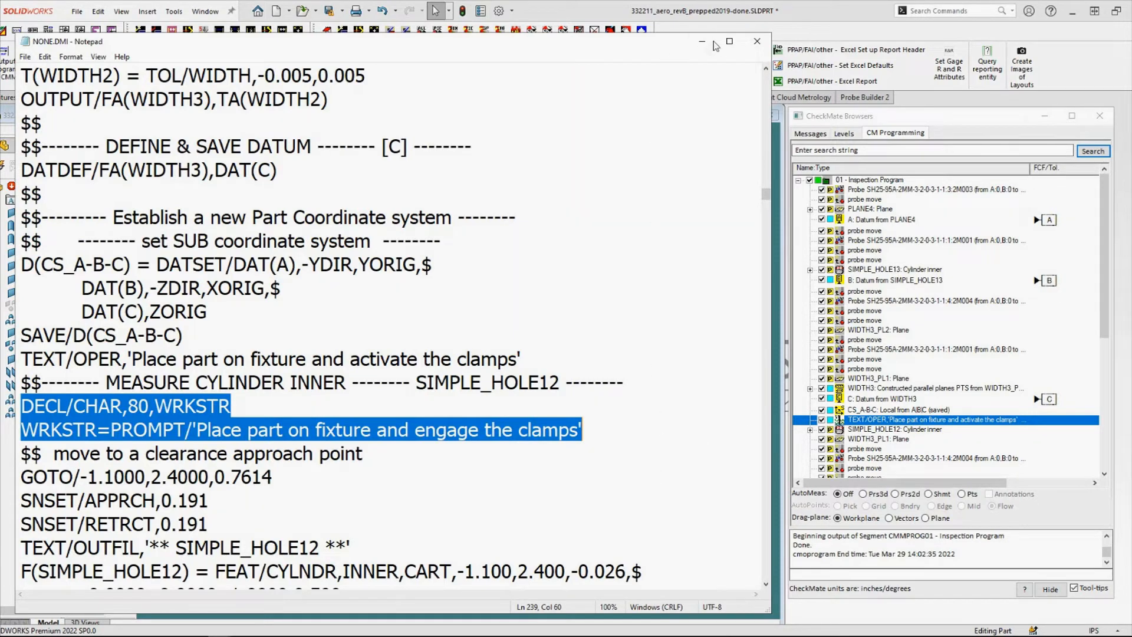
click(757, 43)
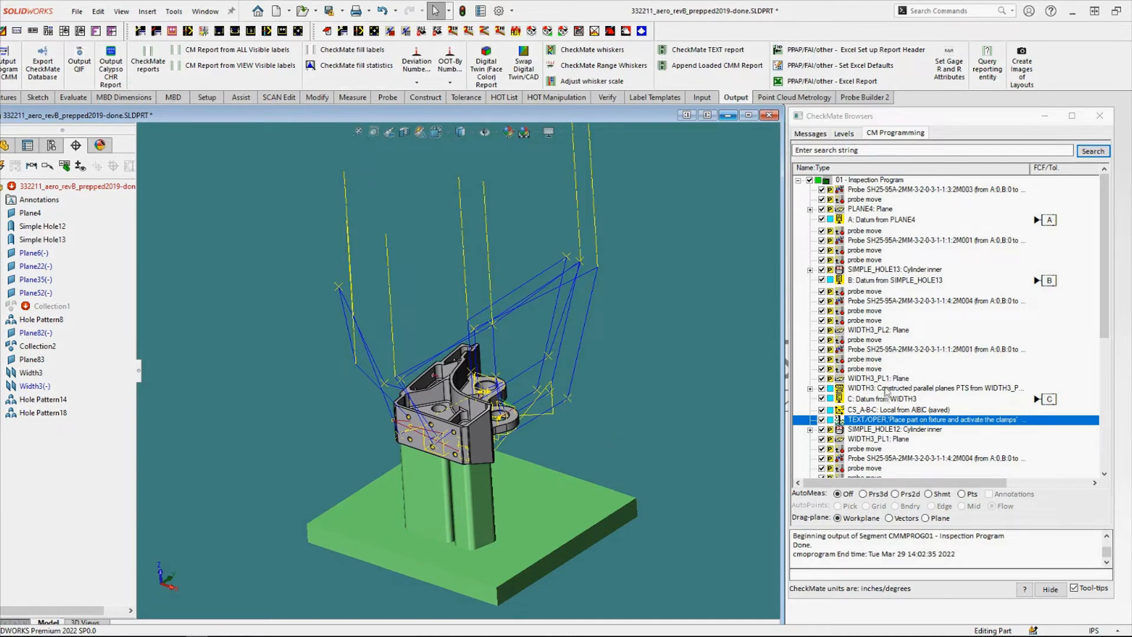
click(872, 431)
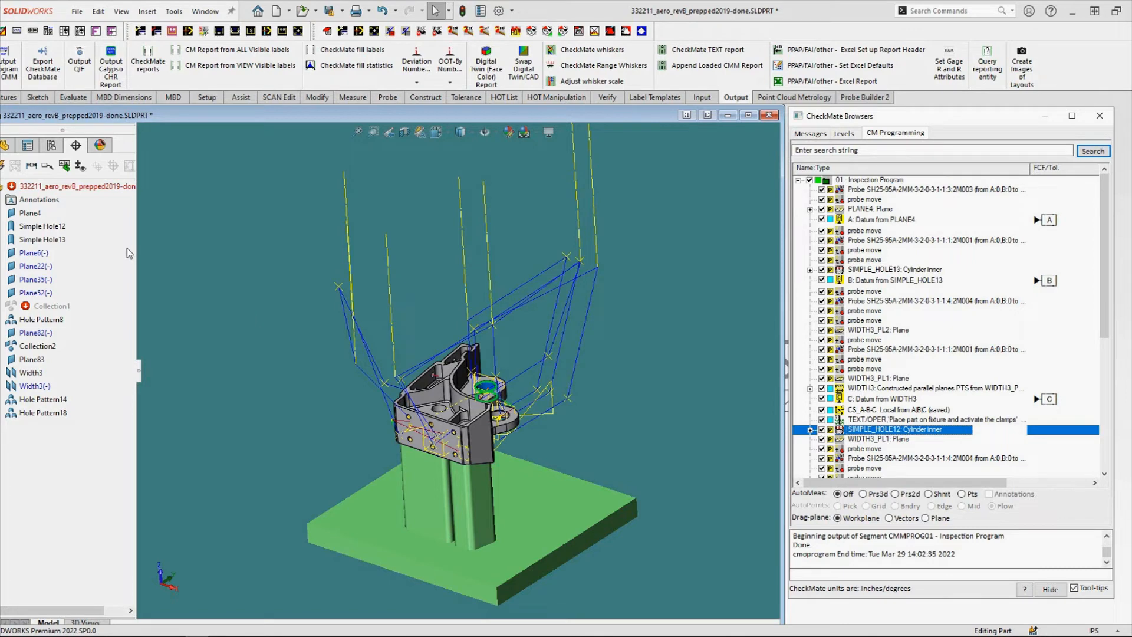
Start a new pass-through command in the inspection program, located at the connector following the WIDTH3_PL1 plane measured after SIMPLE_HOLE12.
click(173, 13)
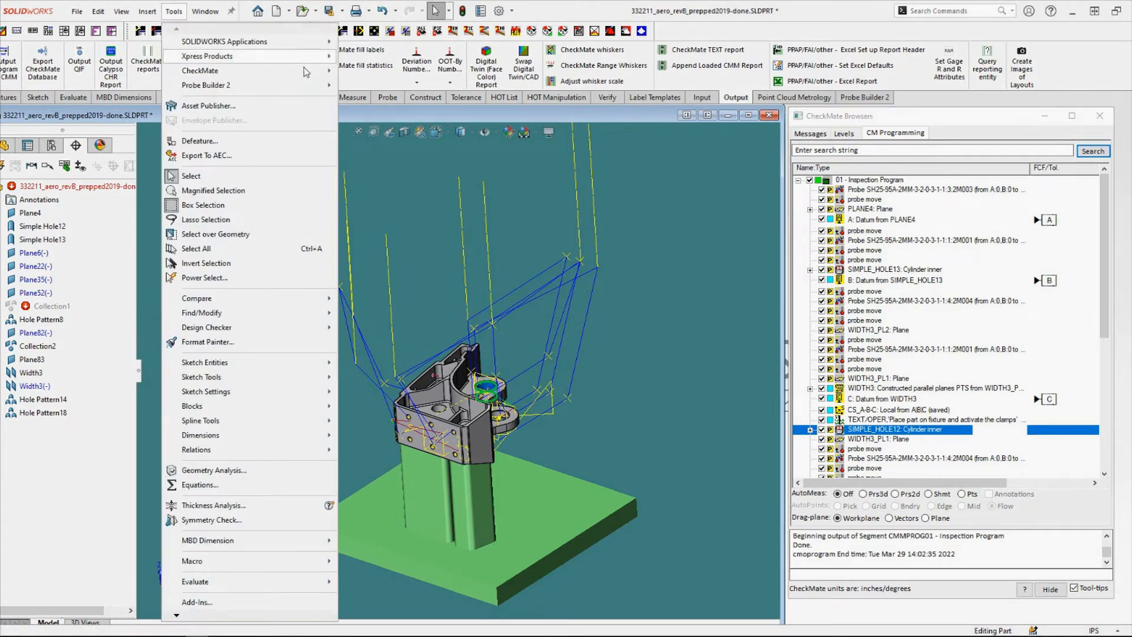
mouse_move(308, 71)
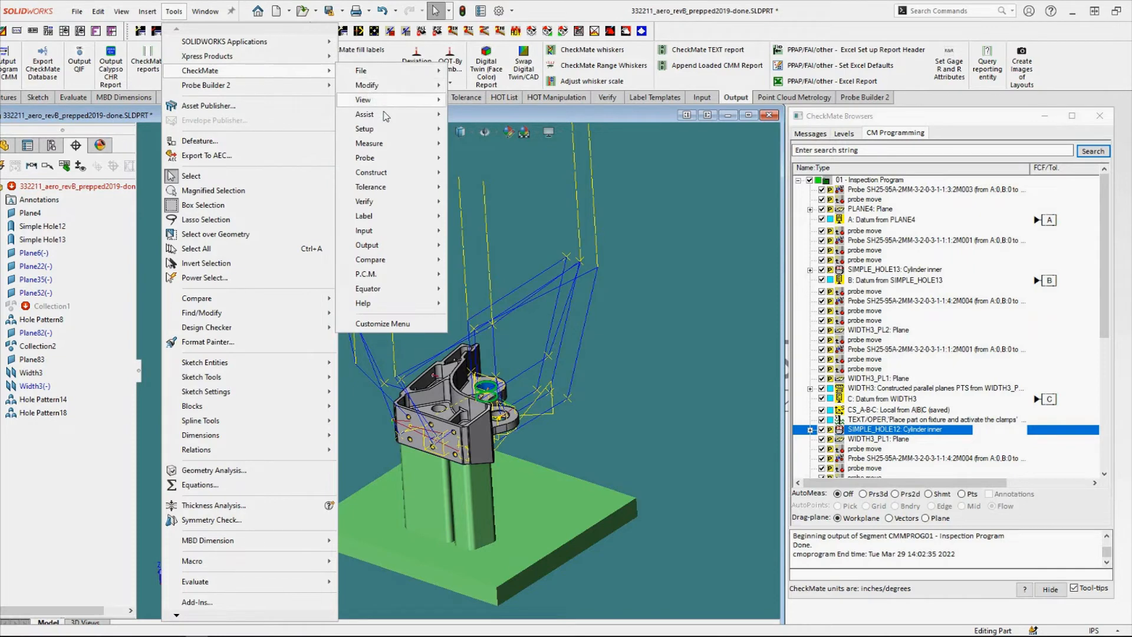
mouse_move(417, 149)
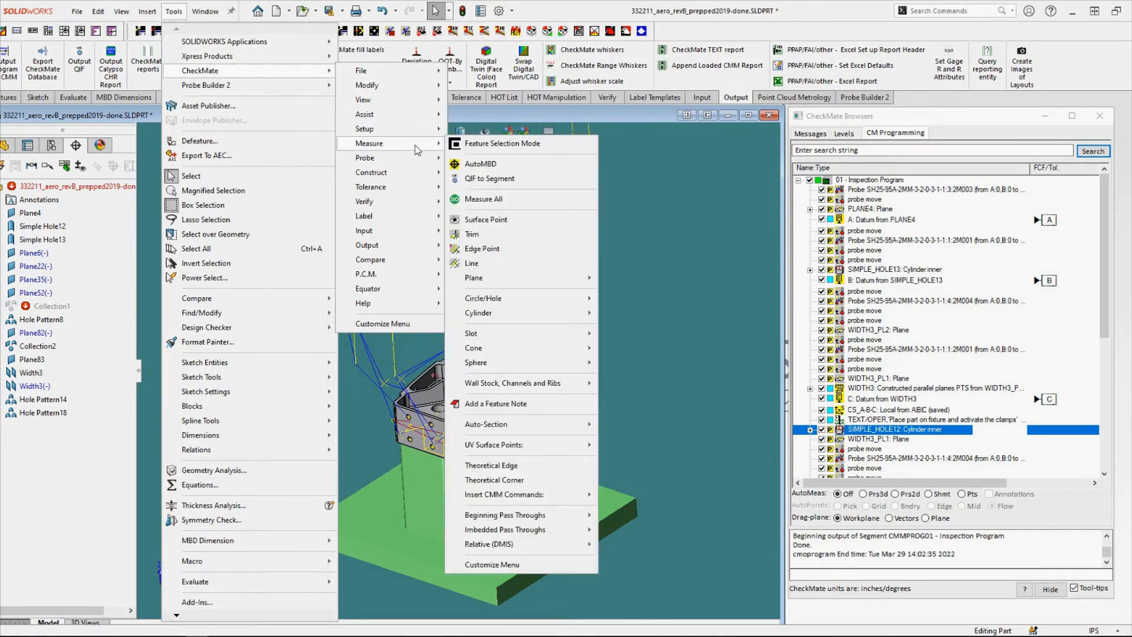
mouse_move(561, 500)
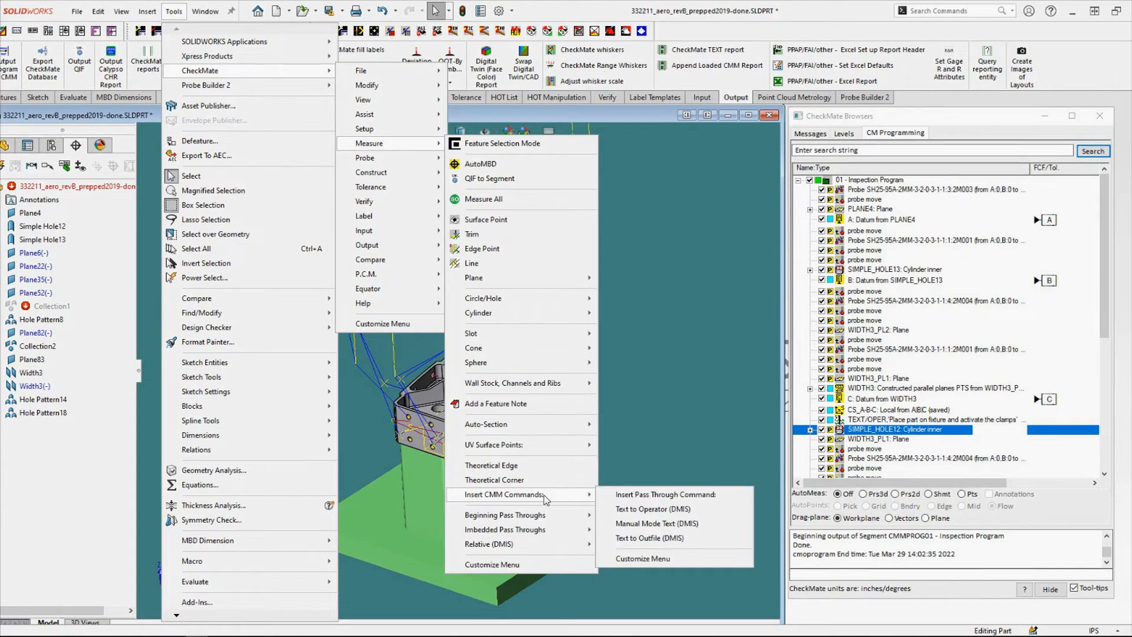
click(637, 497)
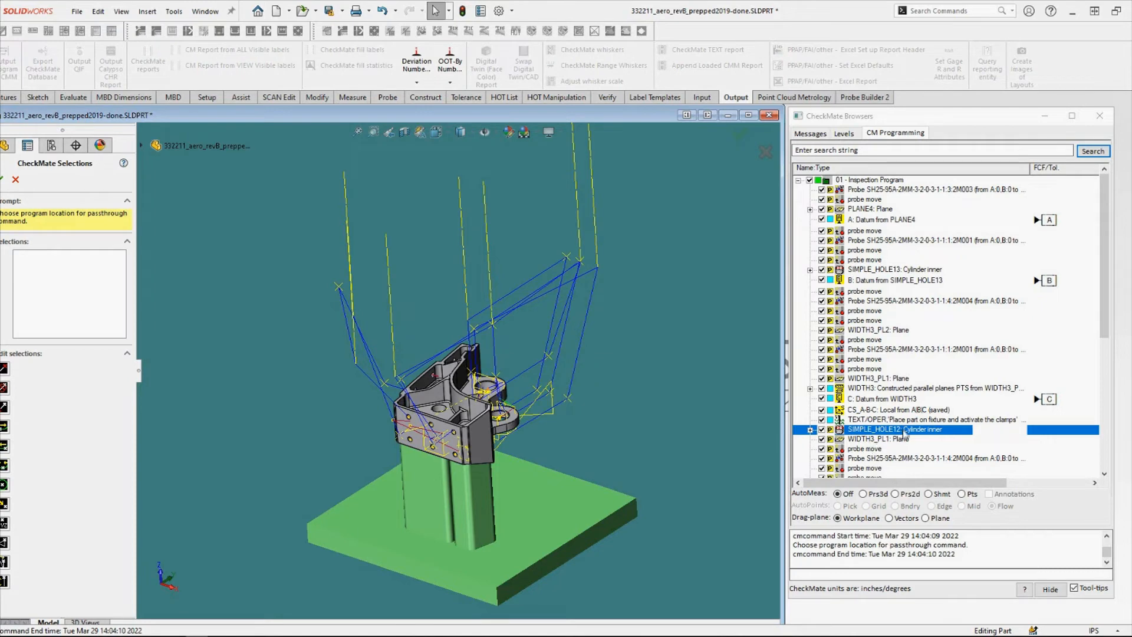
click(889, 440)
right_click(888, 441)
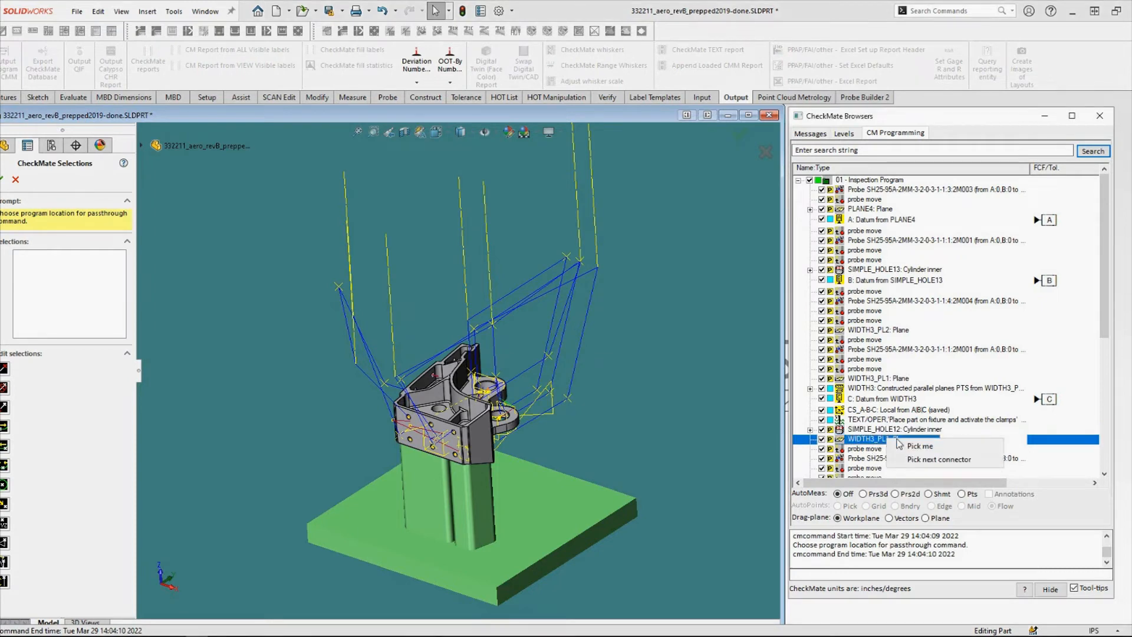
click(917, 461)
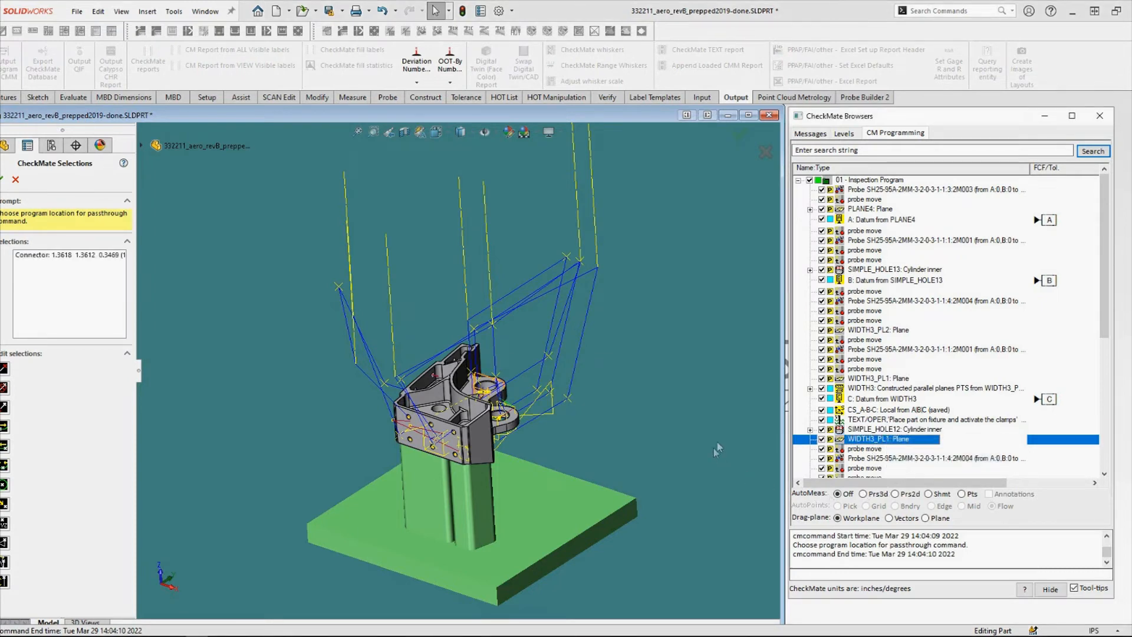
right_click(730, 426)
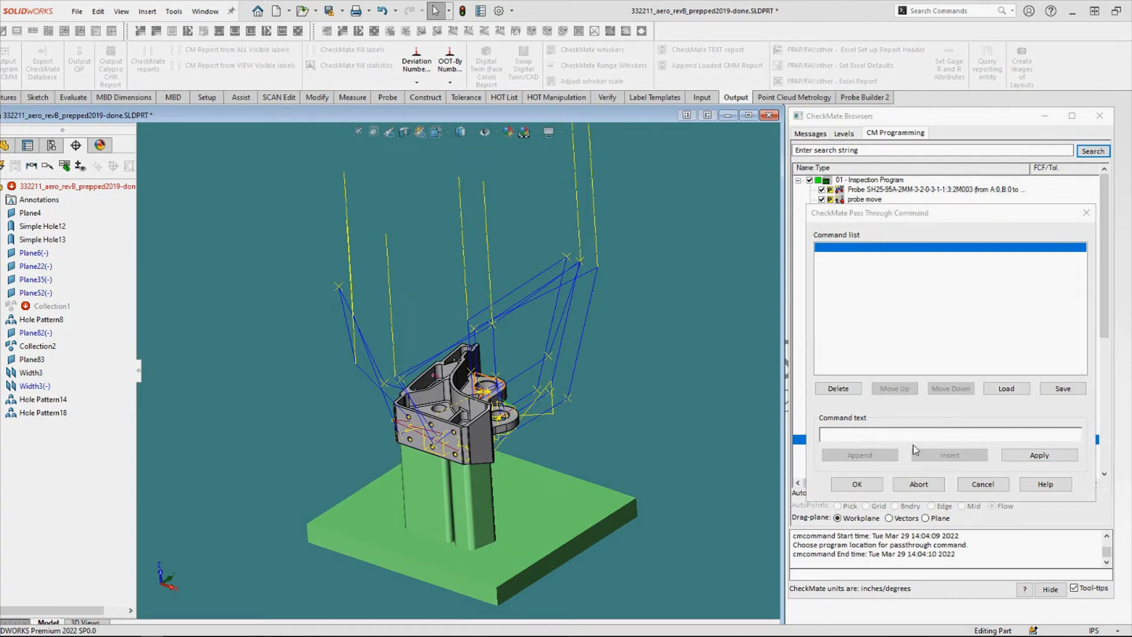
Set the pass-through command to DMESW/COMAND,'CMM native command goes here' and add it to the inspection program.
click(849, 434)
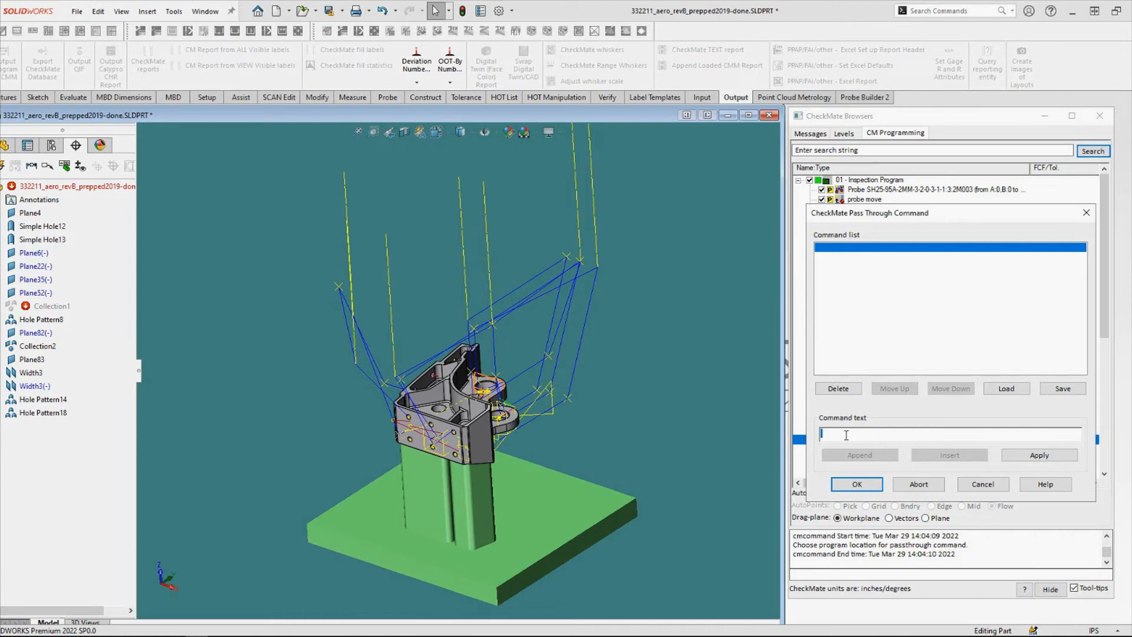
text(DMESW/COMAND,'native command goes here')
click(838, 434)
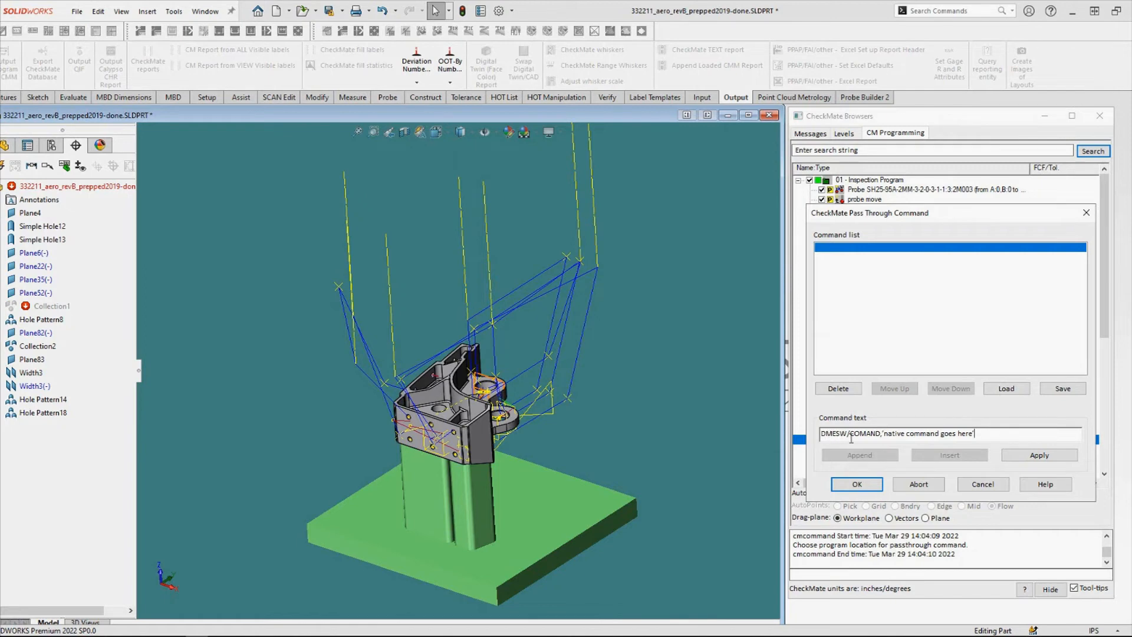
click(883, 434)
text(CMM)
click(1026, 455)
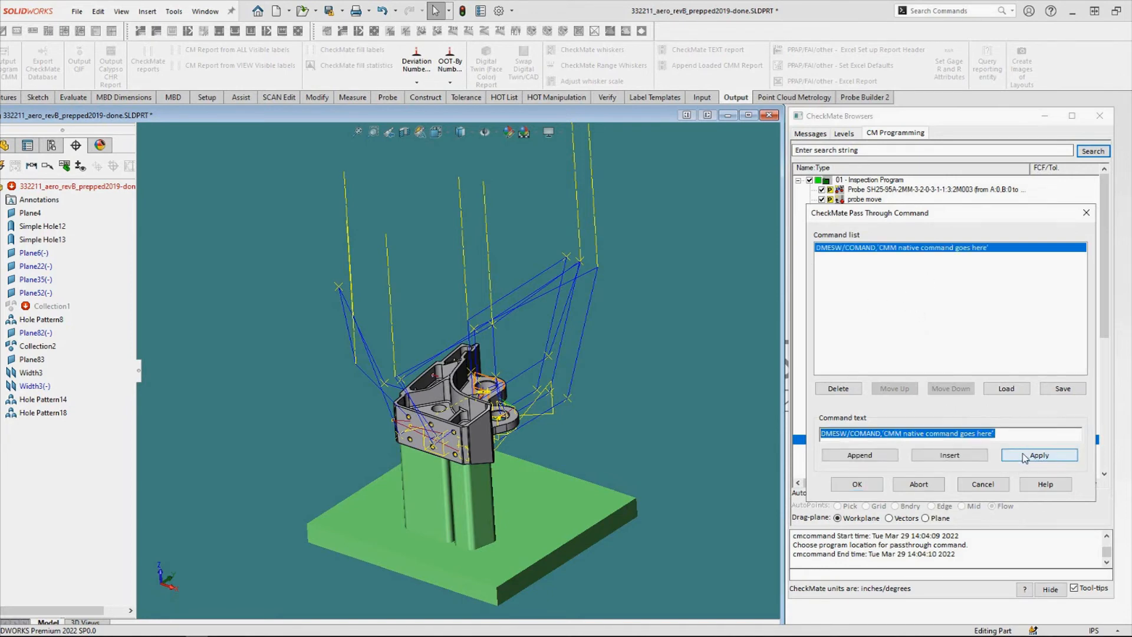
click(858, 484)
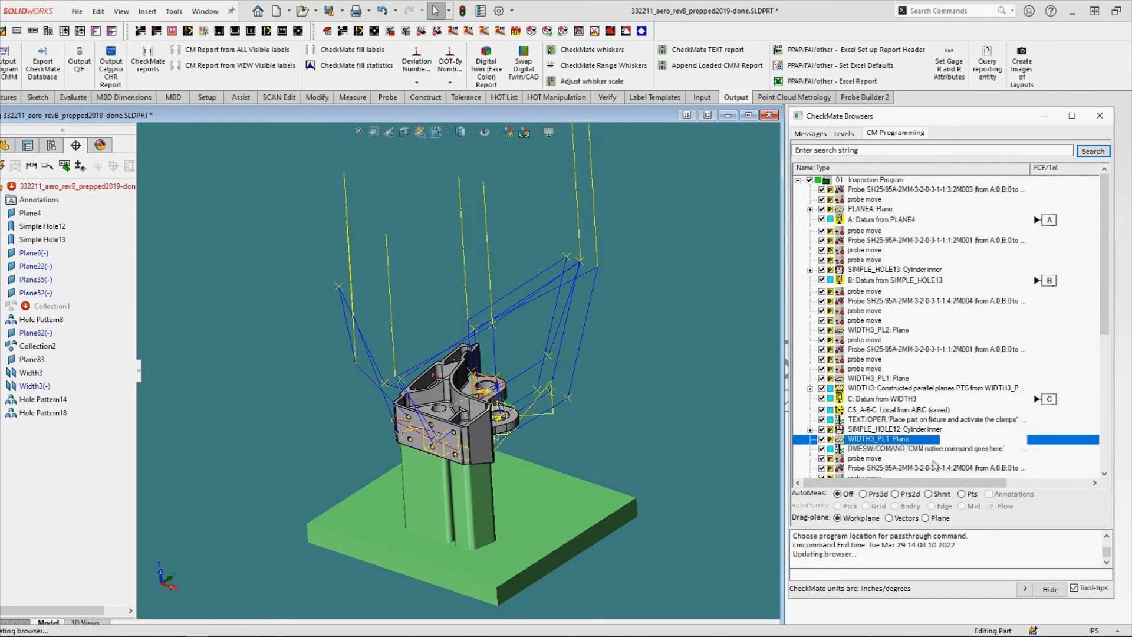
click(893, 450)
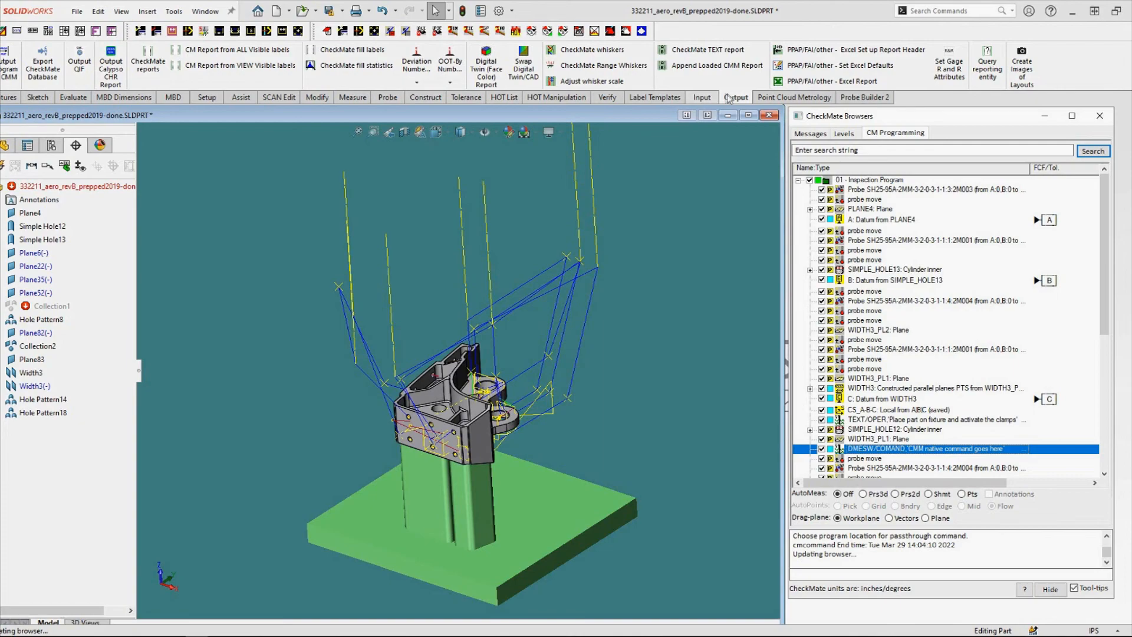
Output the Inspection Program segment as DMIS again, examine the DMESW/COMAND line after WIDTH3_PL1 in NONE.DMI, and close the file.
click(7, 61)
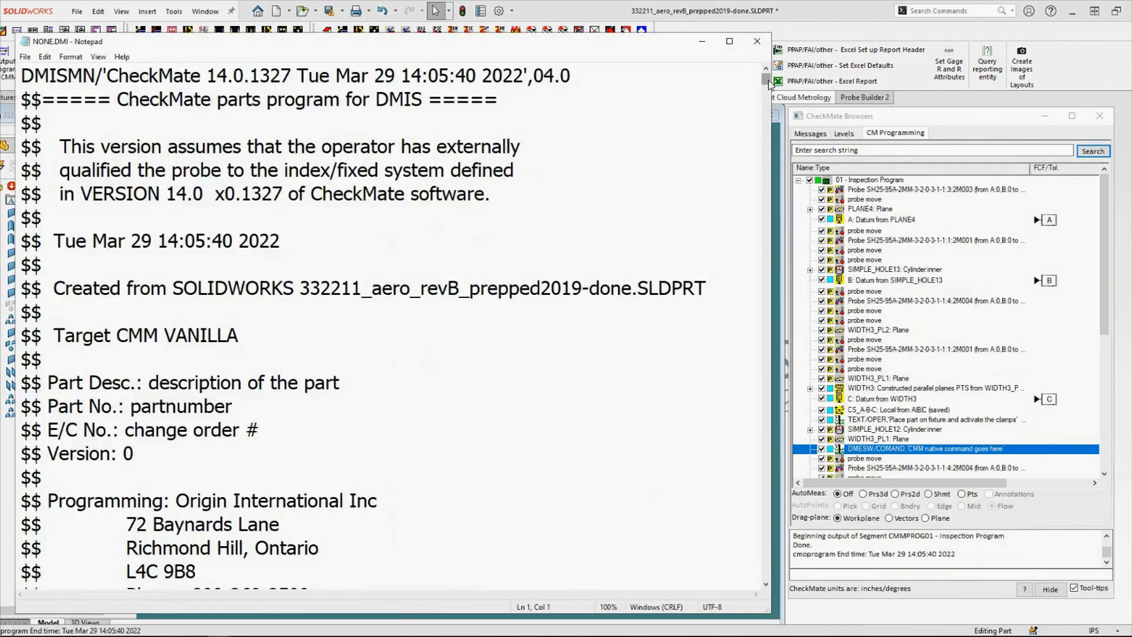
scroll(768, 151, down, 10)
scroll(768, 150, down, 15)
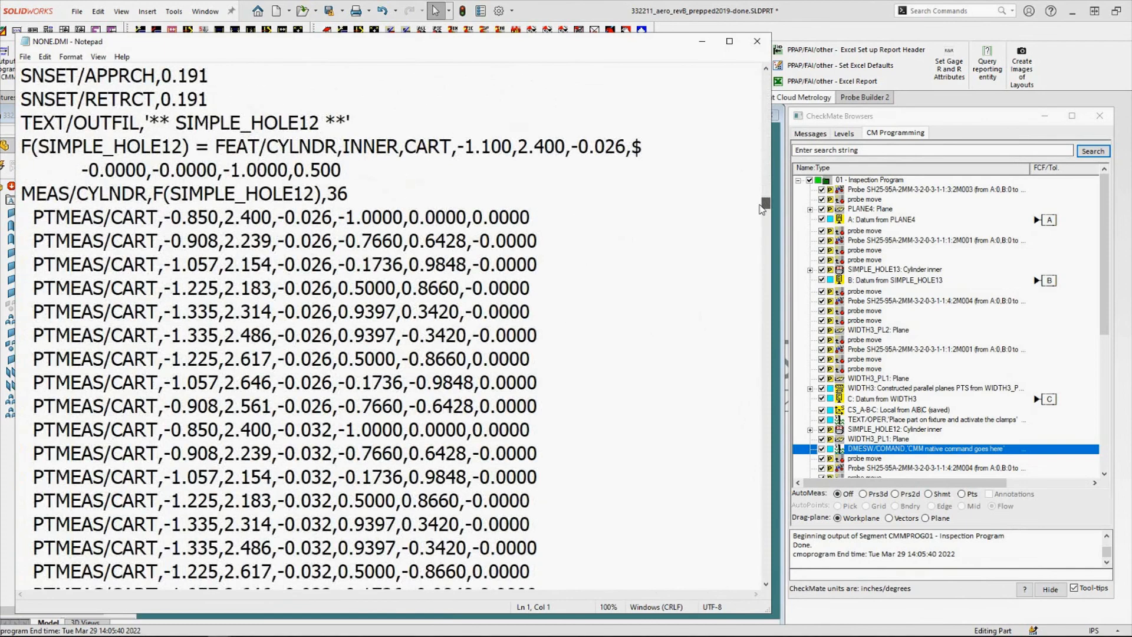
drag(759, 207, 758, 226)
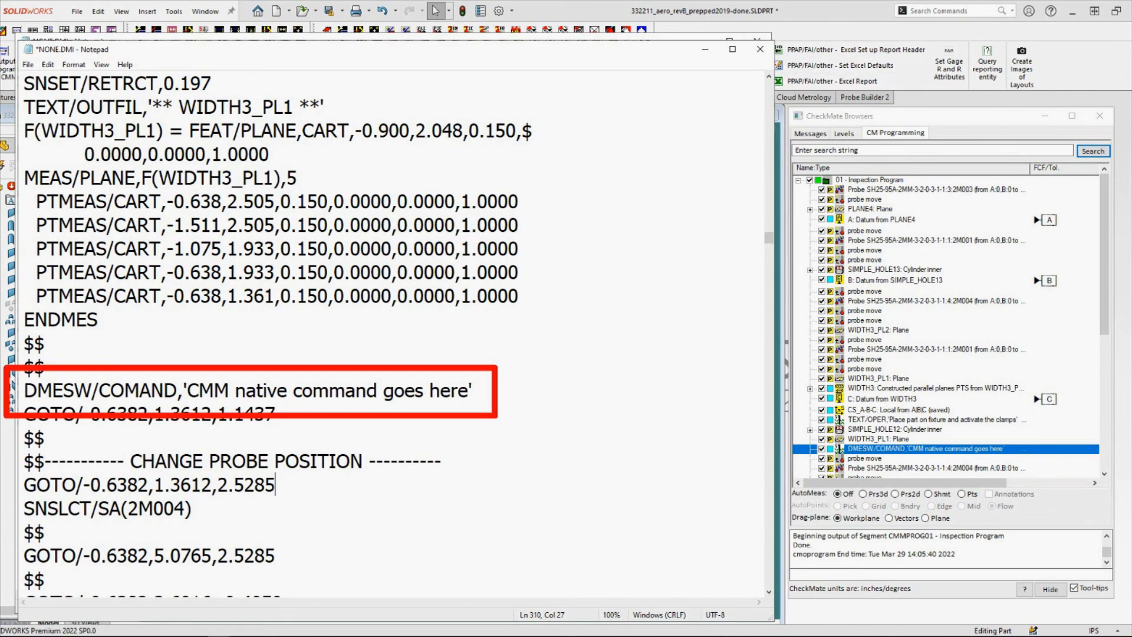
click(759, 49)
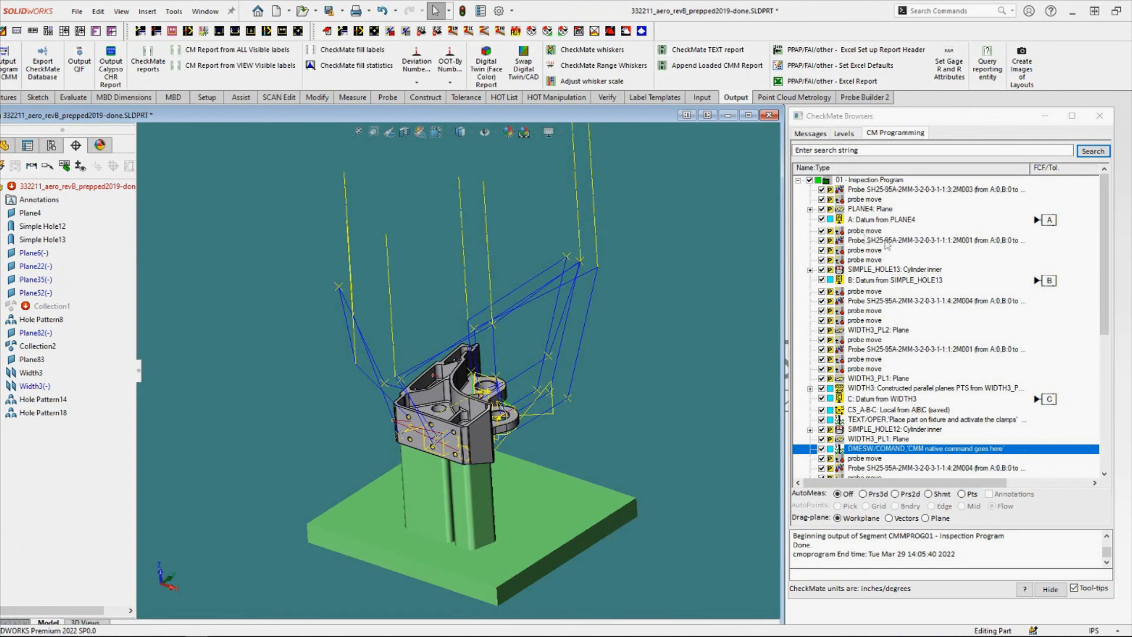